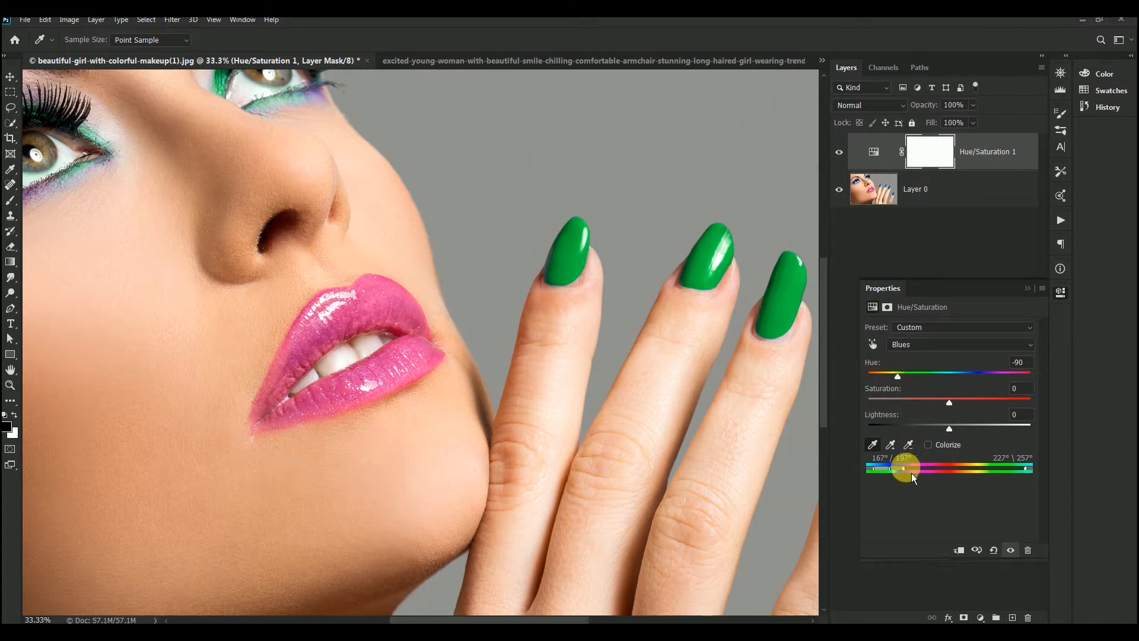
# - Extend the upper falloff of the Blues range to 268° and compare the nails and eye makeup with the adjustment off and on
pyautogui.moveTo(942, 473); pyautogui.dragTo(911, 475)
pyautogui.click(839, 152)
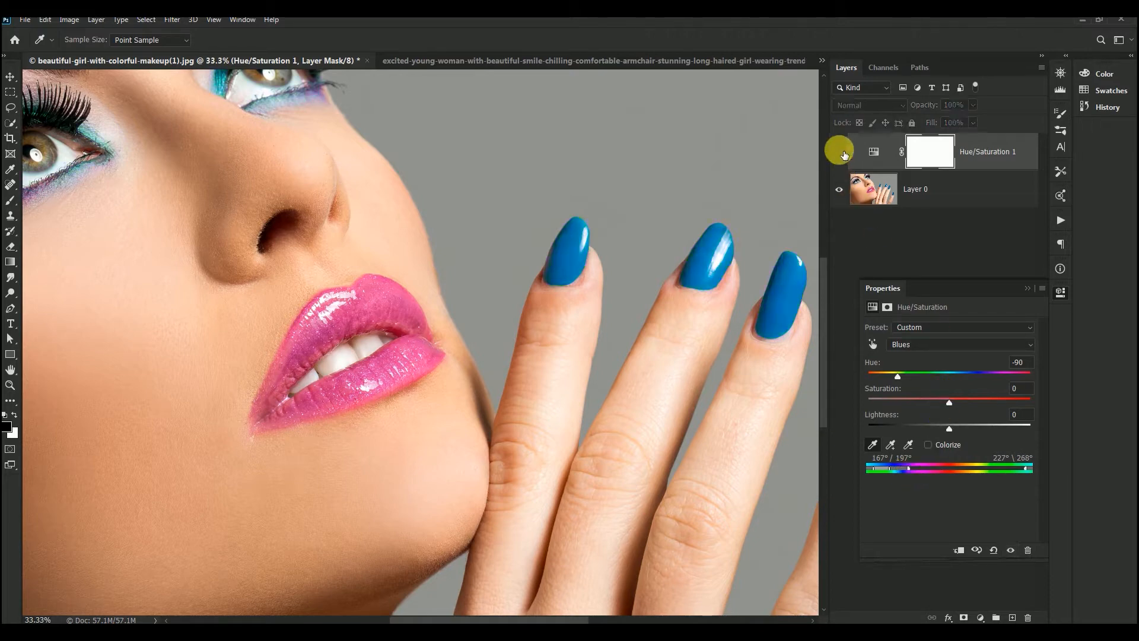
pyautogui.click(839, 152)
pyautogui.moveTo(439, 208); pyautogui.dragTo(610, 326)
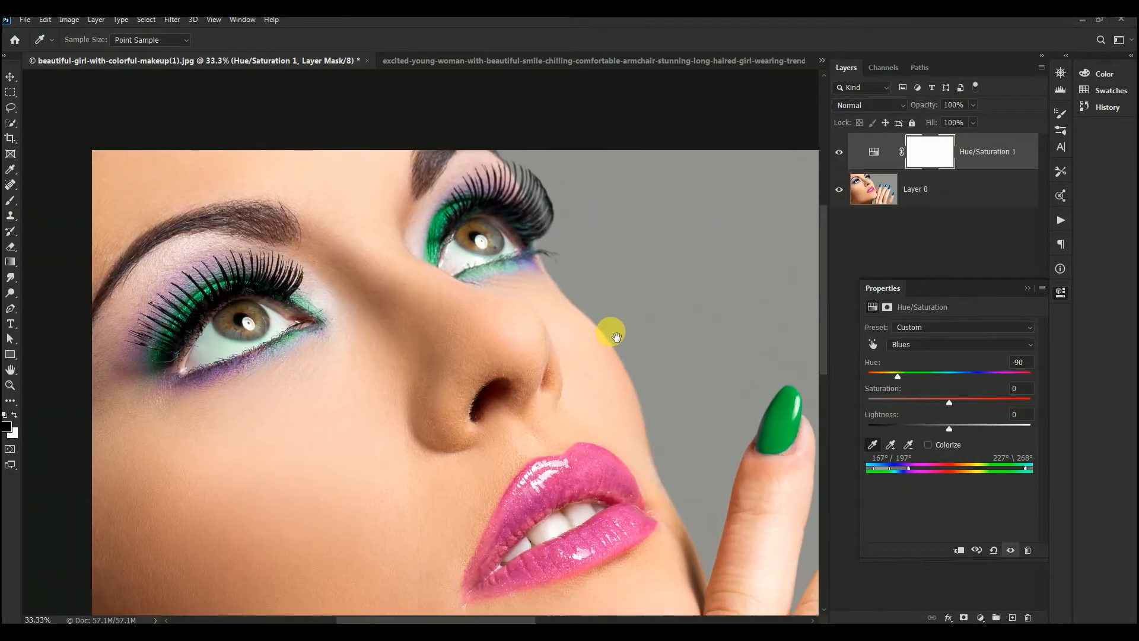
pyautogui.click(840, 153)
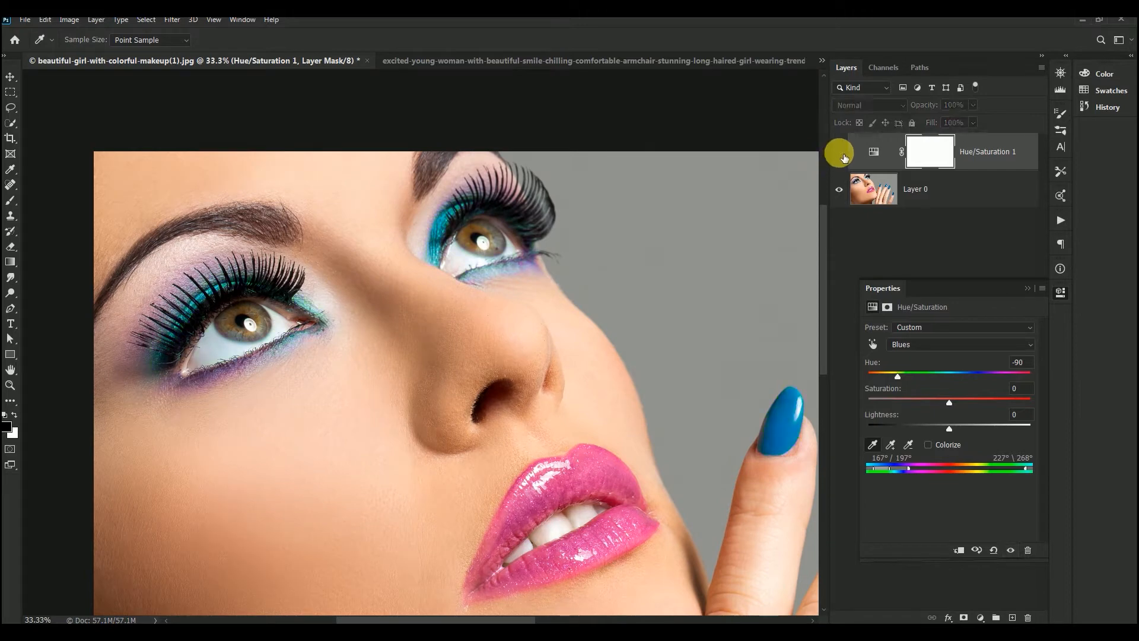
pyautogui.click(840, 152)
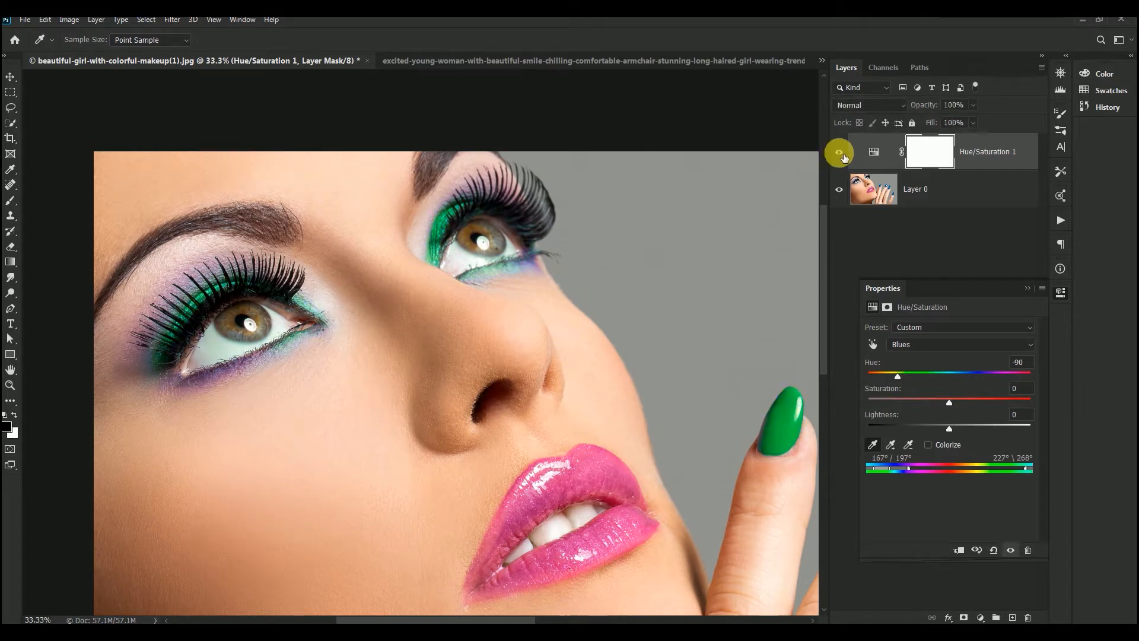
# - Brush black on the Hue/Saturation 1 mask over both eyes to restore the original blue eye makeup
pyautogui.click(1032, 294)
pyautogui.click(925, 153)
pyautogui.click(121, 184)
pyautogui.click(8, 203)
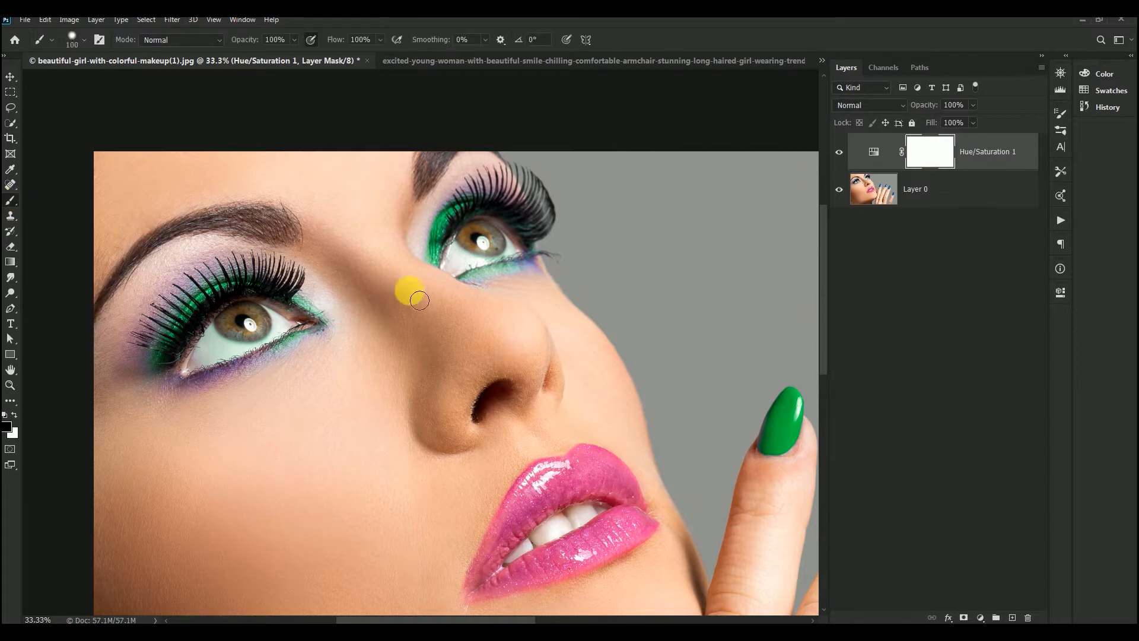
pyautogui.moveTo(407, 285)
pyautogui.mouseDown()
pyautogui.moveTo(549, 272)
pyautogui.moveTo(498, 233)
pyautogui.moveTo(443, 254)
pyautogui.moveTo(443, 283)
pyautogui.moveTo(464, 218)
pyautogui.moveTo(508, 207)
pyautogui.moveTo(500, 186)
pyautogui.moveTo(540, 227)
pyautogui.moveTo(514, 268)
pyautogui.moveTo(487, 279)
pyautogui.moveTo(548, 273)
pyautogui.moveTo(478, 285)
pyautogui.moveTo(516, 222)
pyautogui.moveTo(449, 217)
pyautogui.moveTo(494, 207)
pyautogui.moveTo(446, 256)
pyautogui.moveTo(207, 329)
pyautogui.moveTo(191, 306)
pyautogui.moveTo(192, 332)
pyautogui.moveTo(225, 290)
pyautogui.moveTo(293, 290)
pyautogui.moveTo(280, 293)
pyautogui.moveTo(333, 325)
pyautogui.moveTo(244, 283)
pyautogui.moveTo(170, 363)
pyautogui.moveTo(166, 384)
pyautogui.moveTo(262, 370)
pyautogui.moveTo(305, 322)
pyautogui.moveTo(184, 387)
pyautogui.moveTo(344, 328)
pyautogui.moveTo(283, 302)
pyautogui.moveTo(335, 341)
pyautogui.moveTo(277, 304)
pyautogui.moveTo(186, 344)
pyautogui.moveTo(267, 288)
pyautogui.moveTo(335, 313)
pyautogui.mouseUp()
# - Compare the whole portrait with the Hue/Saturation adjustment hidden and shown
pyautogui.click(838, 151)
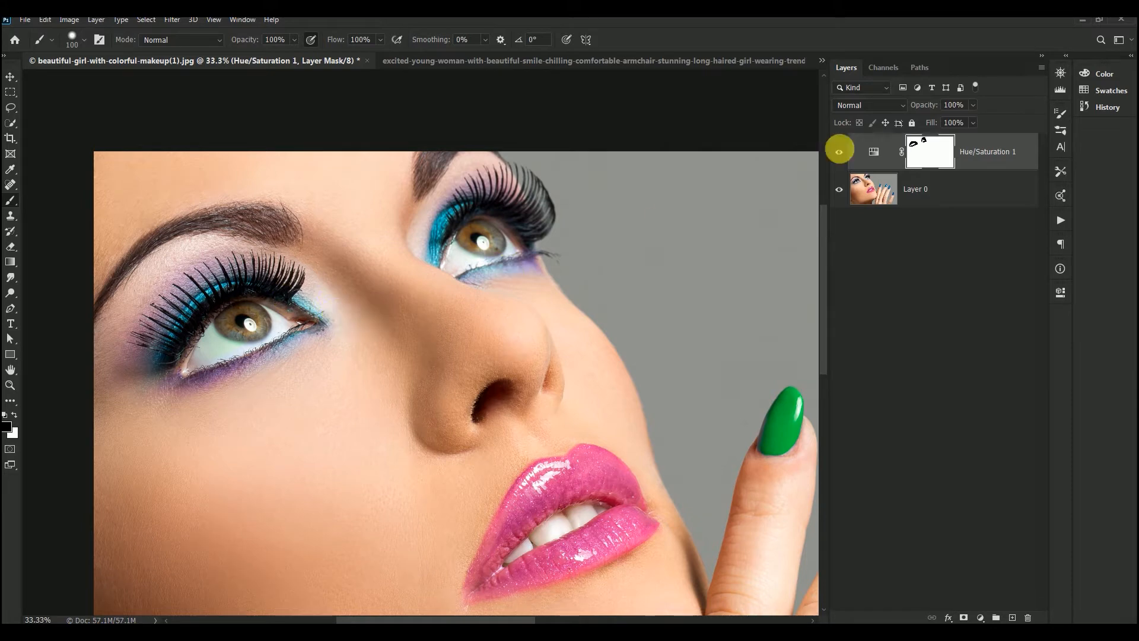
pyautogui.click(839, 152)
pyautogui.hotkey('ctrl', '-')
pyautogui.hotkey('ctrl', '-')
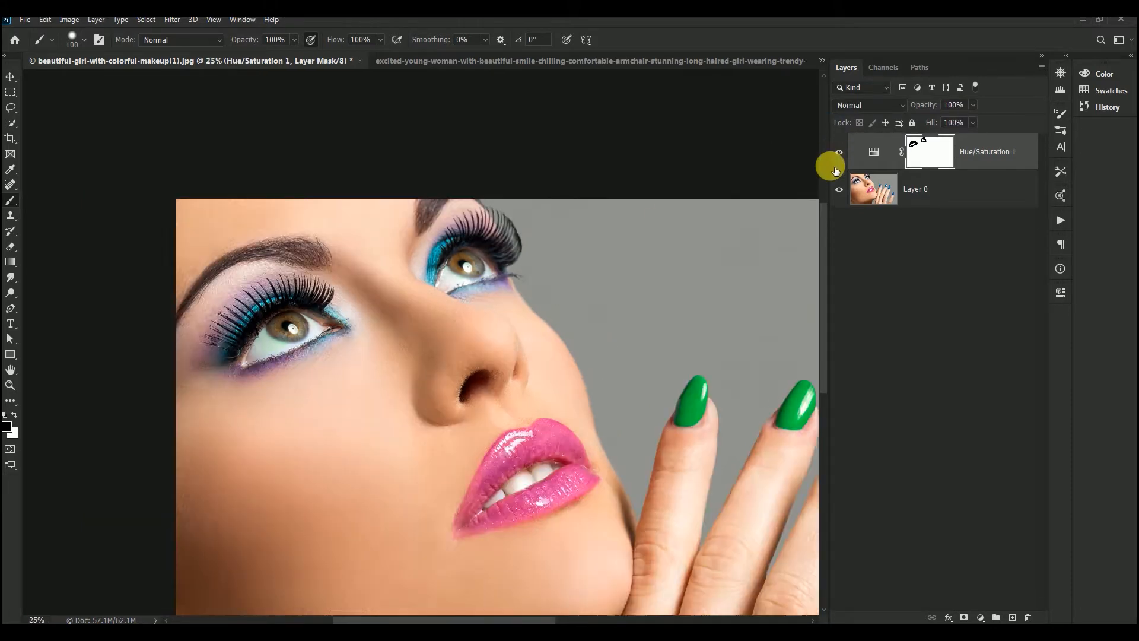
pyautogui.click(844, 153)
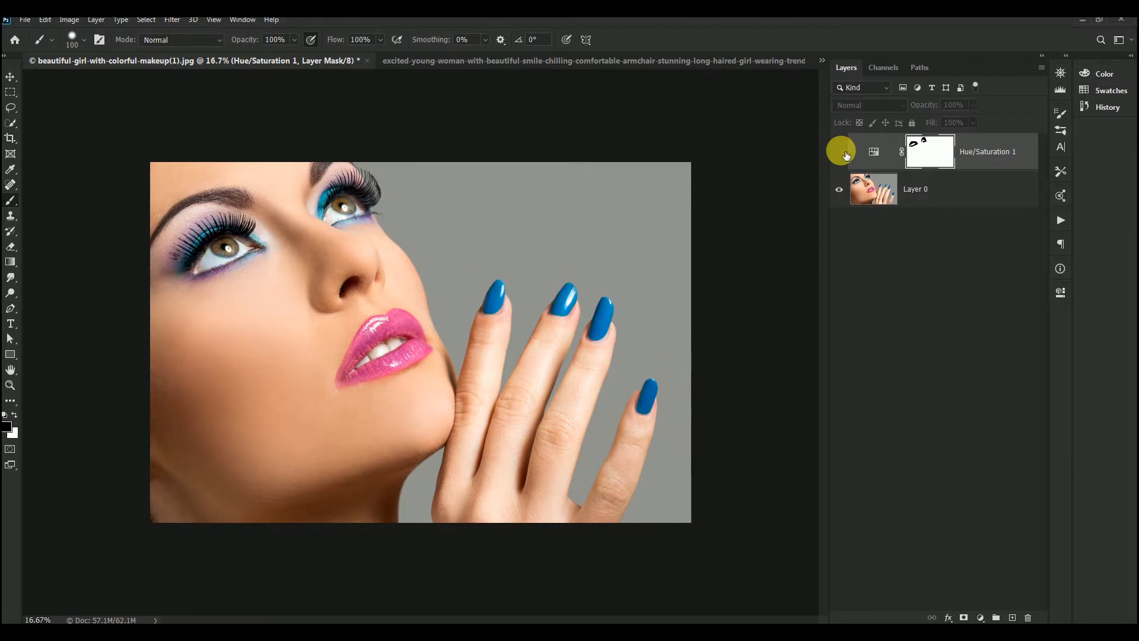
pyautogui.click(845, 154)
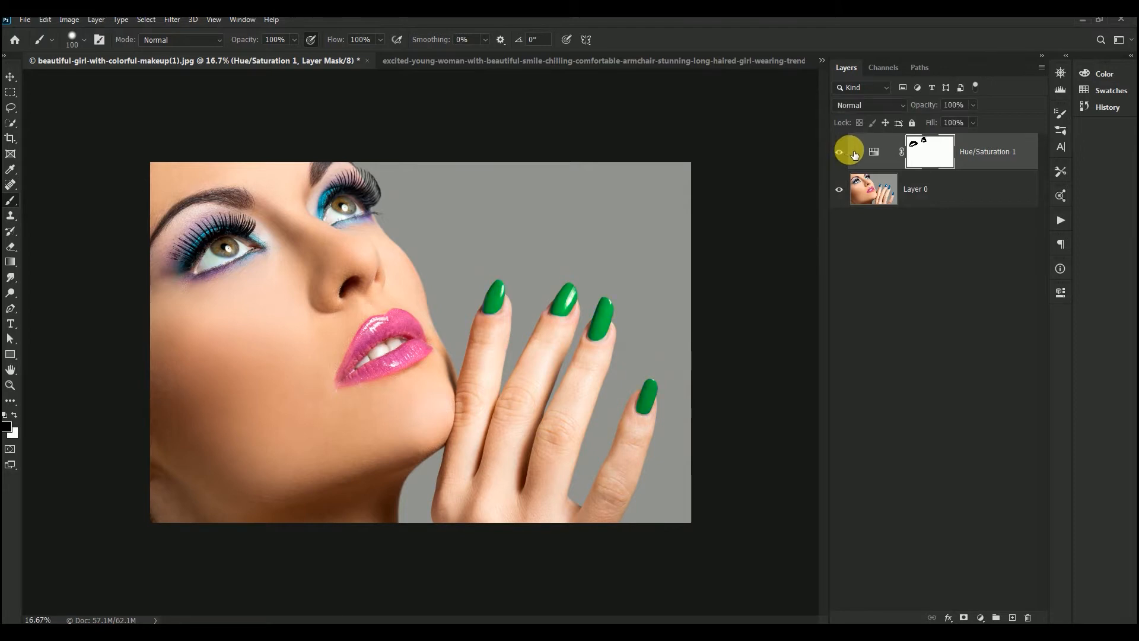
# - Switch to the image of the woman in the yellow armchair and unlock its Background layer
pyautogui.click(12, 76)
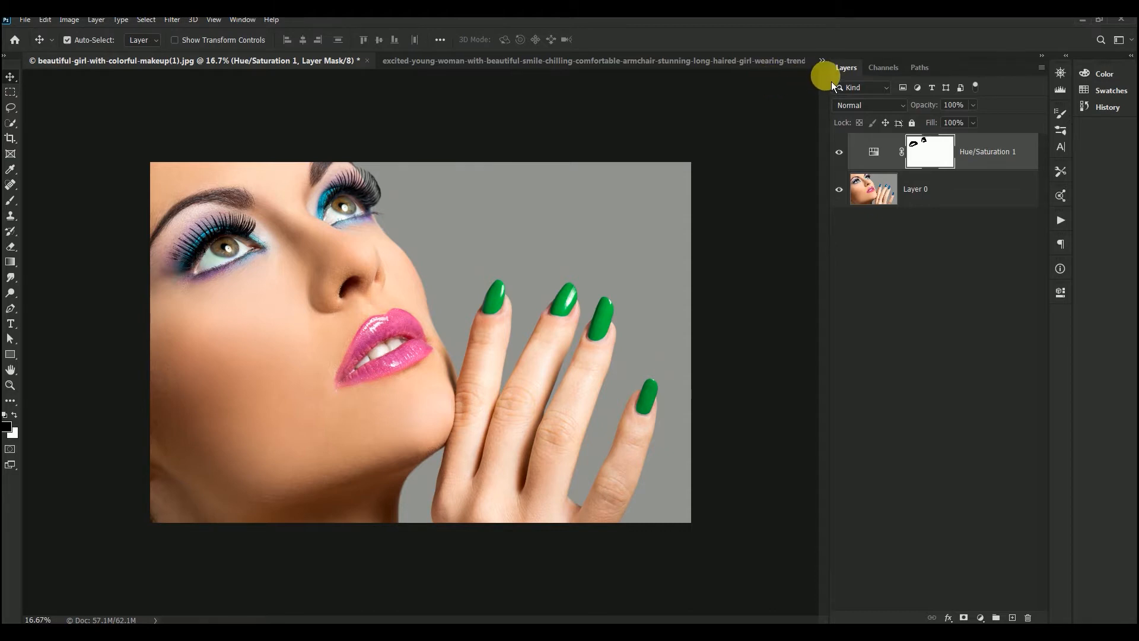
pyautogui.click(824, 61)
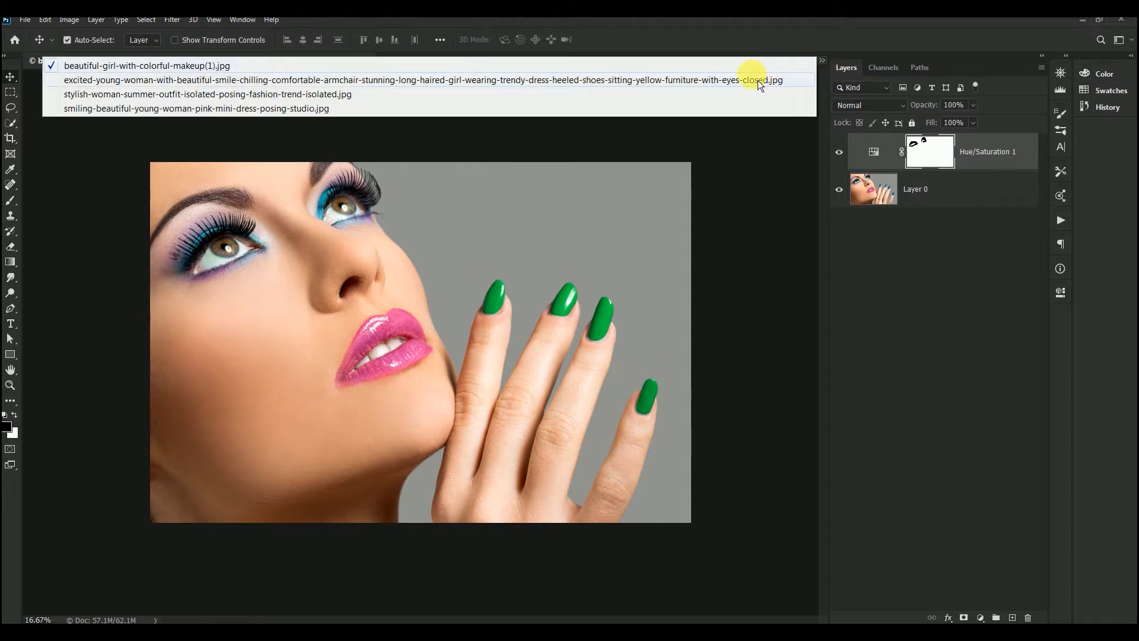
pyautogui.click(757, 81)
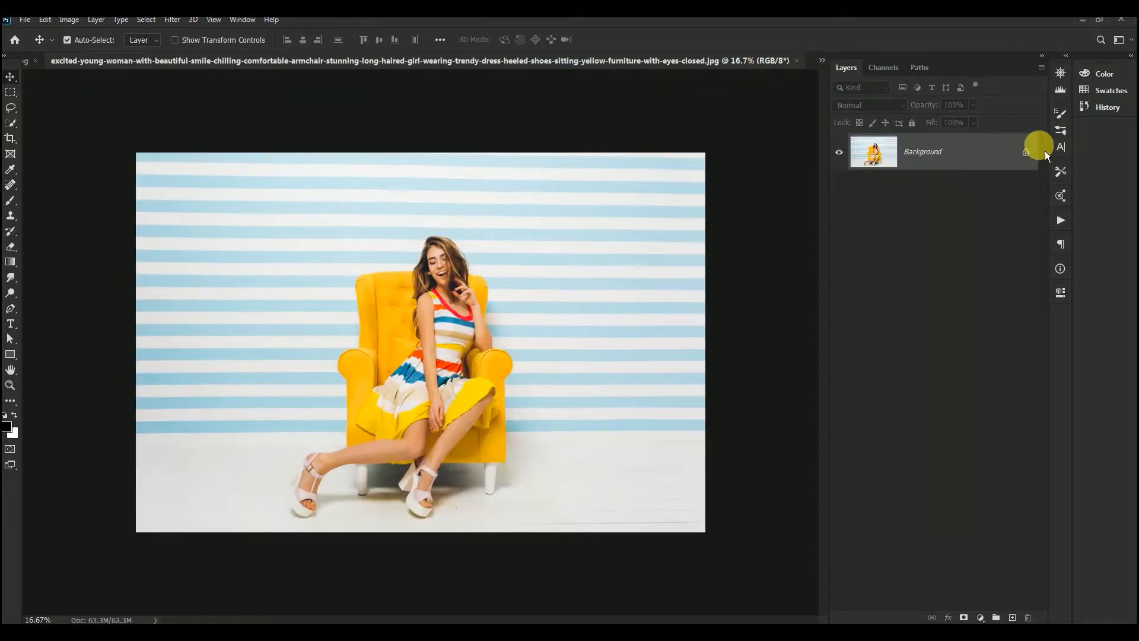
pyautogui.click(1026, 153)
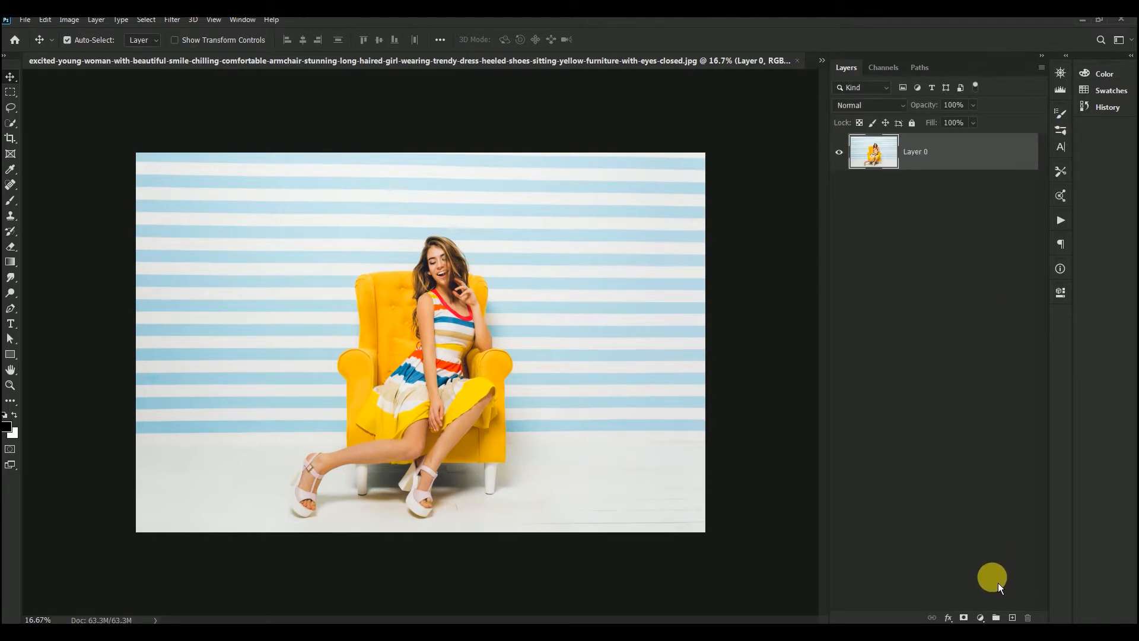
# - Add a Hue/Saturation adjustment layer above the armchair photo and target the Yellows range
pyautogui.click(979, 617)
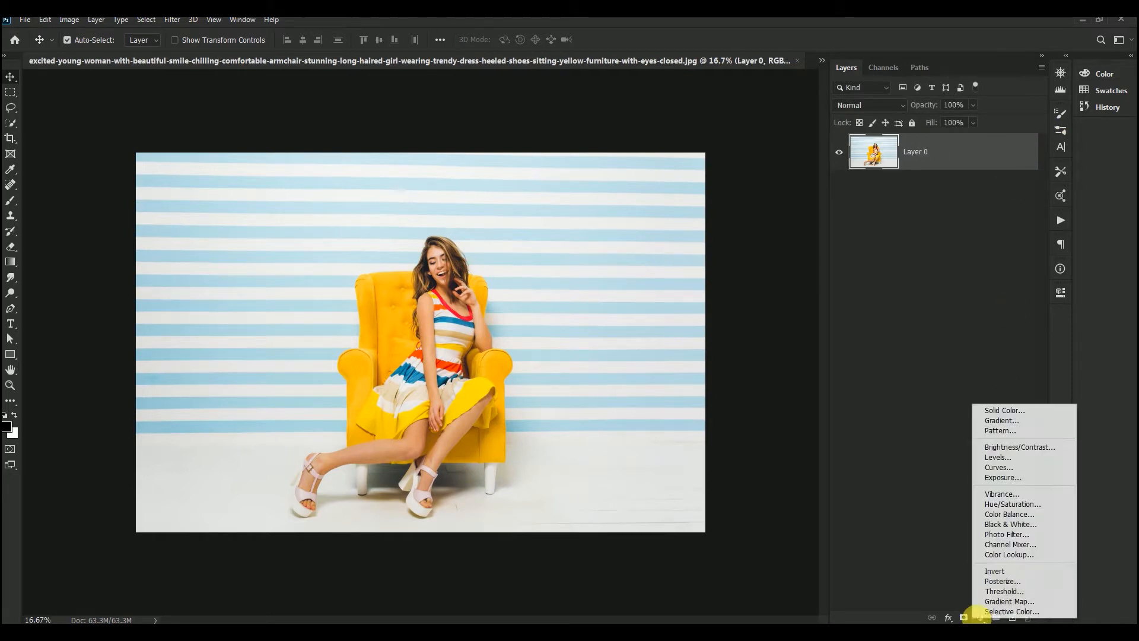
pyautogui.click(1013, 509)
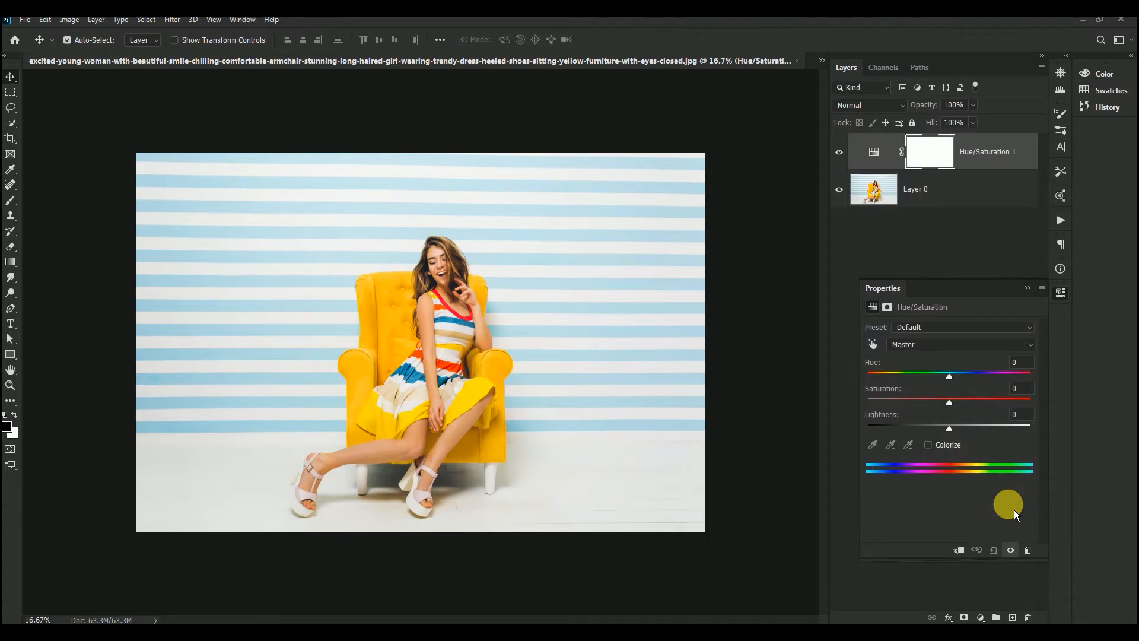
pyautogui.hotkey('ctrl', '+')
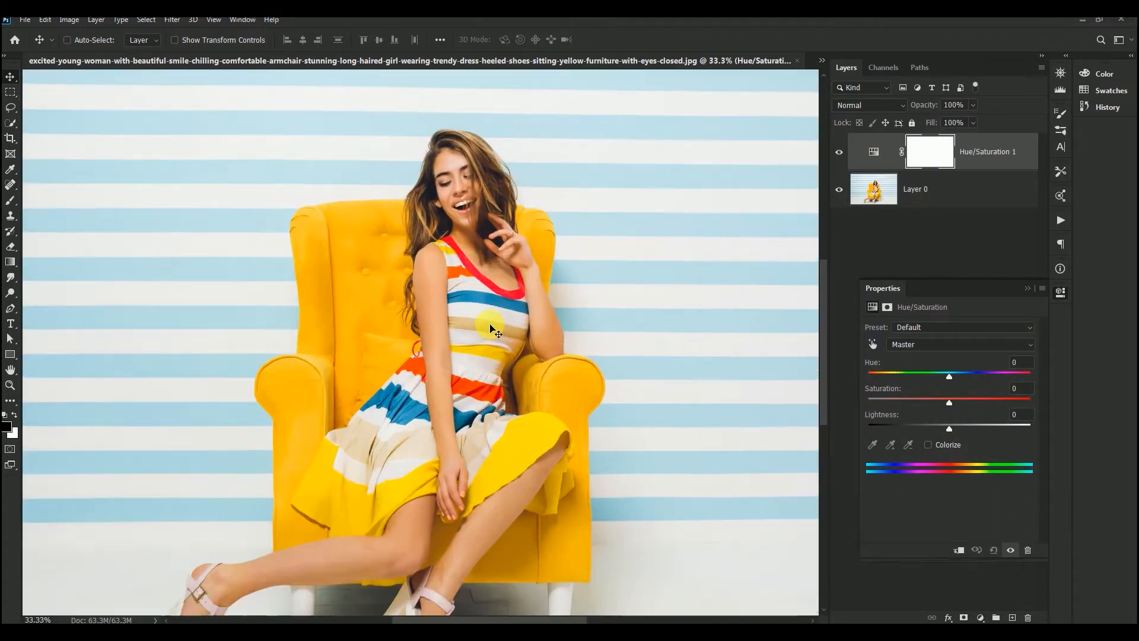
pyautogui.click(922, 346)
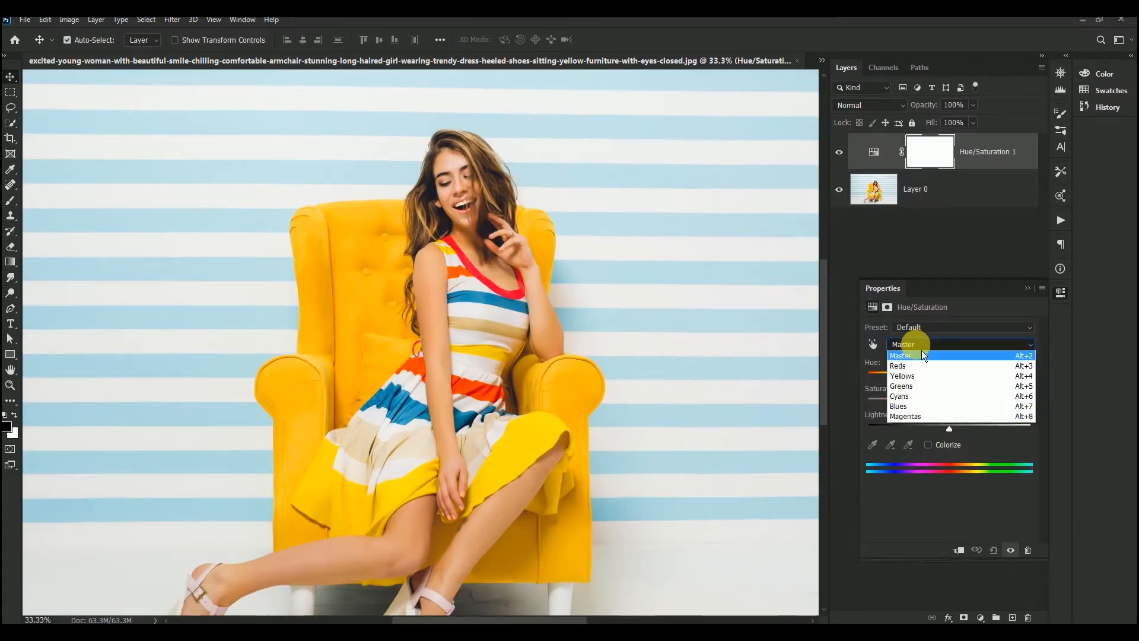
pyautogui.click(933, 380)
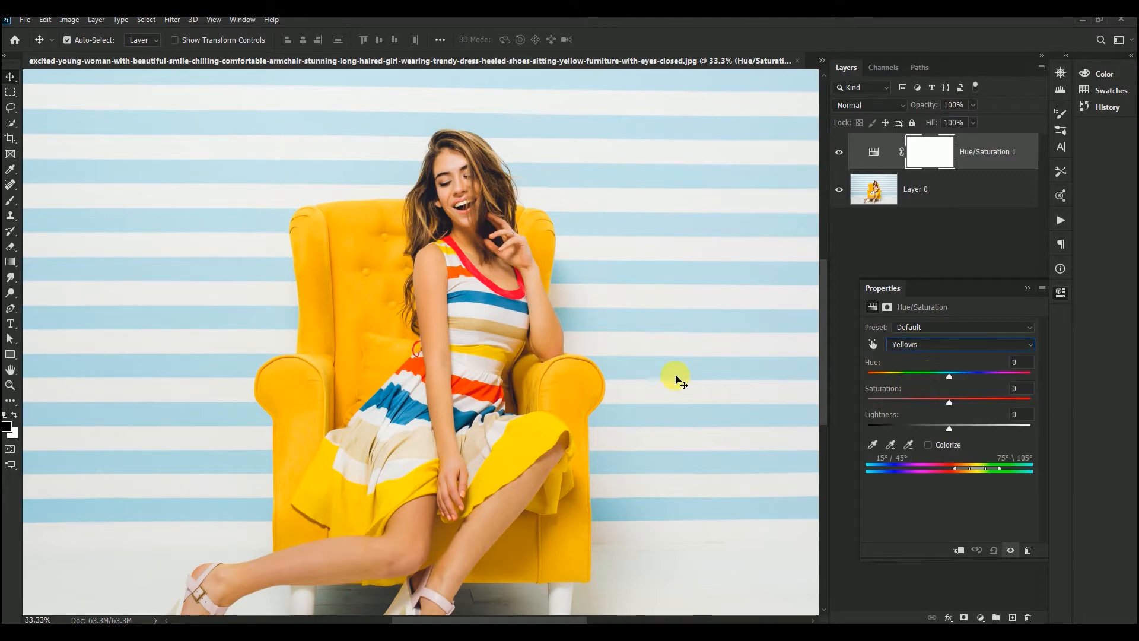
# - Sample the yellow, set its hue to -23 and adjust the color range to 8°/38° and 69°\98°
pyautogui.click(875, 446)
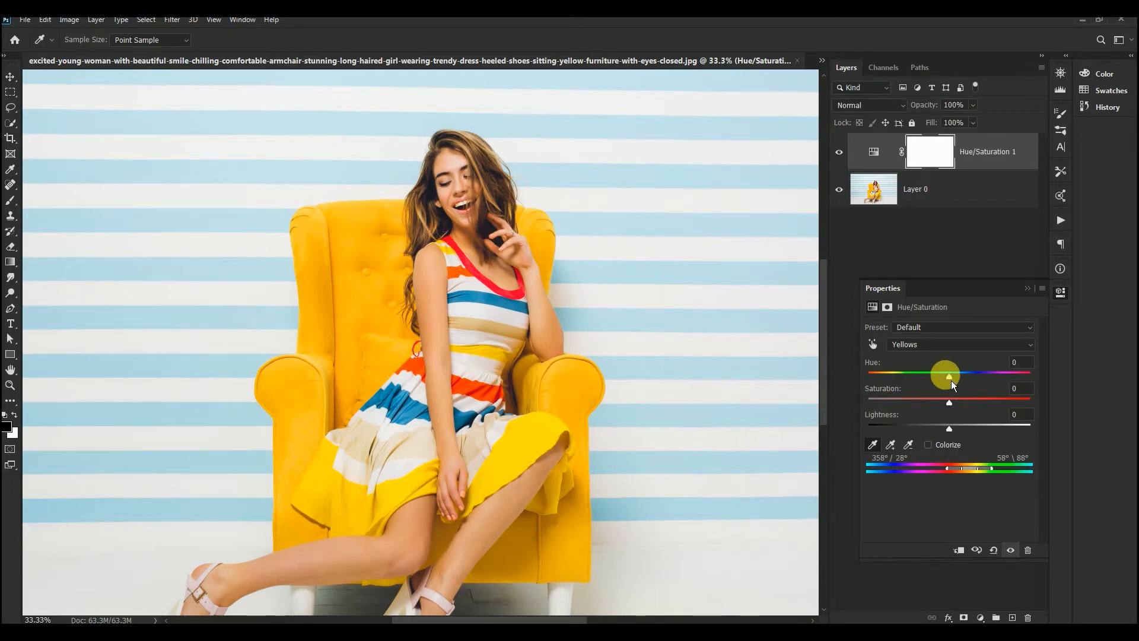
pyautogui.moveTo(947, 377)
pyautogui.mouseDown()
pyautogui.moveTo(924, 376)
pyautogui.moveTo(996, 376)
pyautogui.moveTo(924, 378)
pyautogui.moveTo(935, 376)
pyautogui.mouseUp()
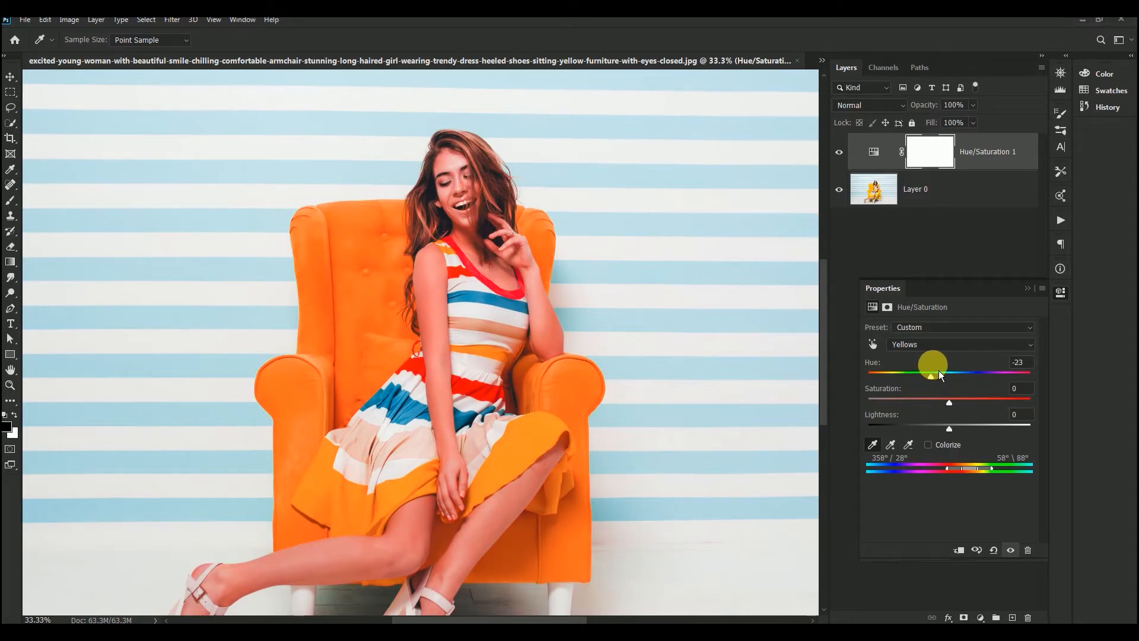
pyautogui.moveTo(976, 474)
pyautogui.mouseDown()
pyautogui.moveTo(927, 470)
pyautogui.moveTo(1000, 469)
pyautogui.moveTo(983, 471)
pyautogui.mouseUp()
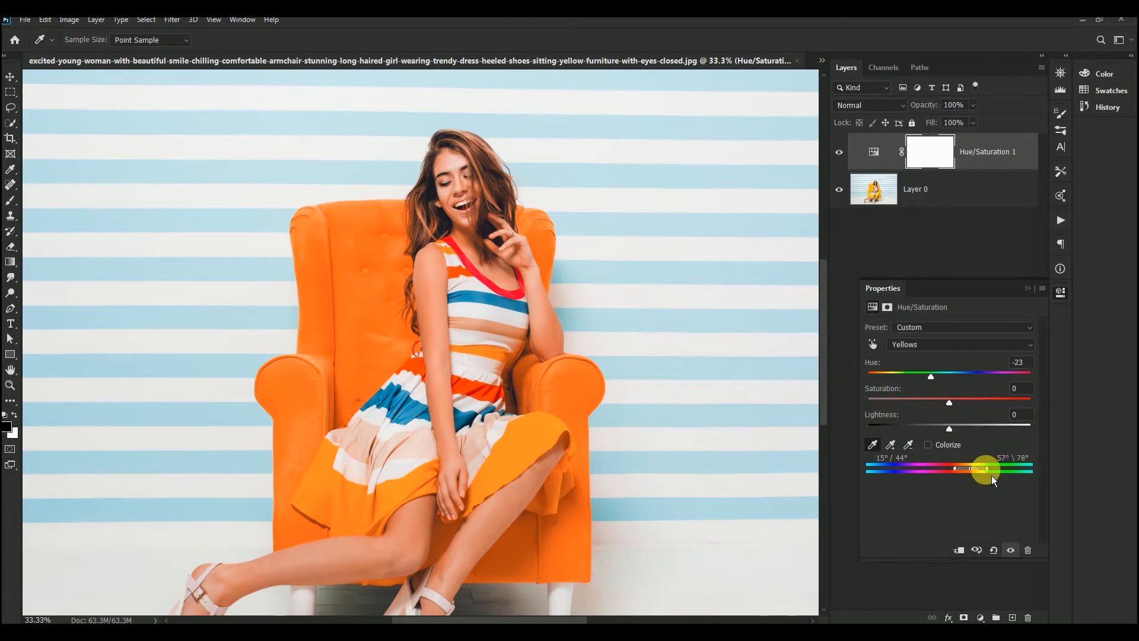
pyautogui.moveTo(990, 475)
pyautogui.mouseDown()
pyautogui.moveTo(947, 472)
pyautogui.moveTo(981, 471)
pyautogui.mouseUp()
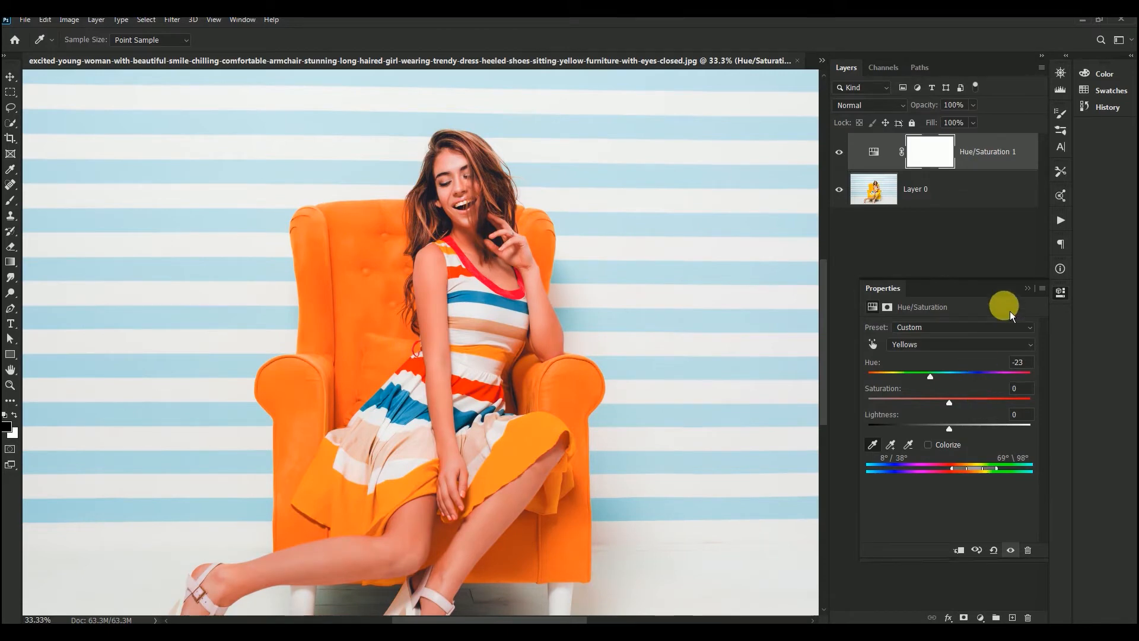
# - Compare the armchair photo with the Hue/Saturation adjustment hidden and shown
pyautogui.click(1030, 290)
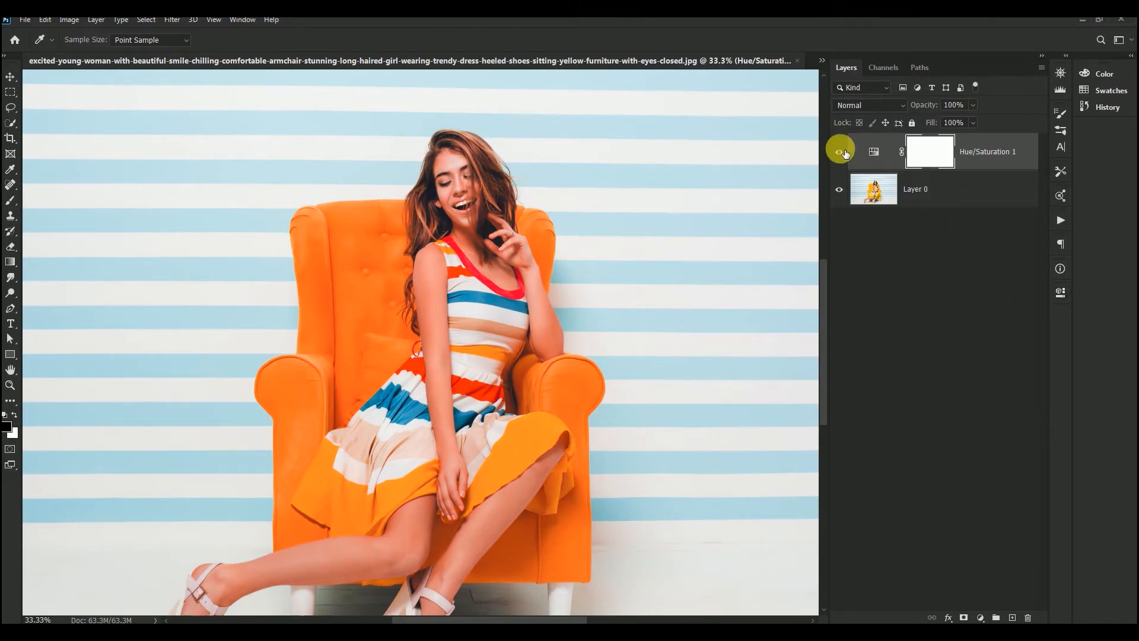
pyautogui.click(839, 152)
pyautogui.click(839, 152)
# - Brush black on the adjustment mask over the woman's resting arm and the skirt section above her raised knee
pyautogui.click(941, 157)
pyautogui.click(12, 186)
pyautogui.click(20, 203)
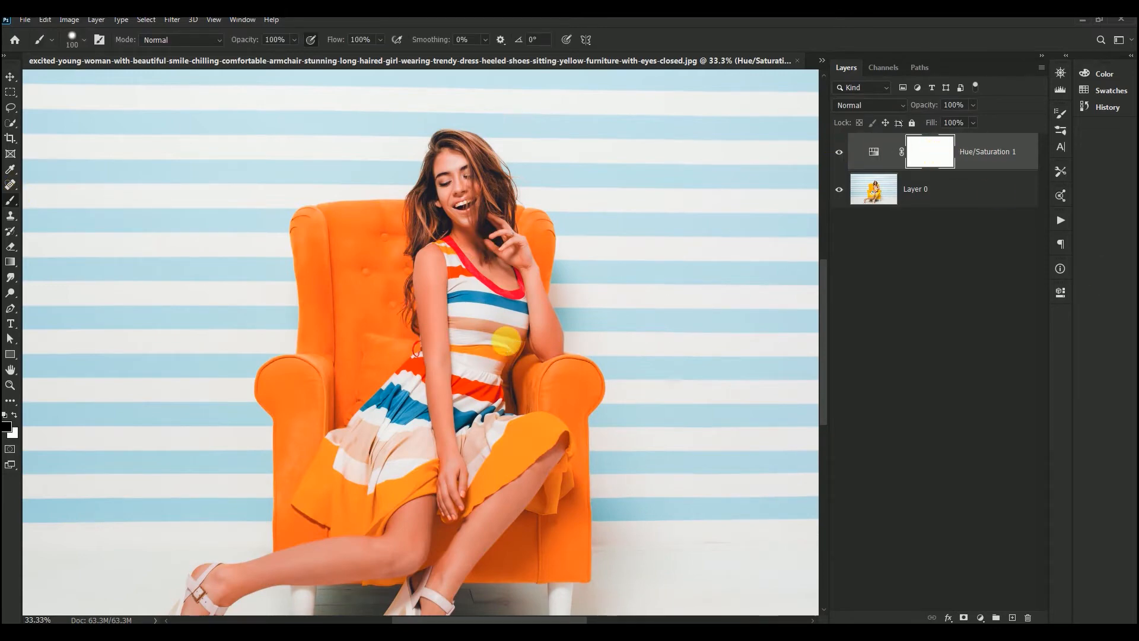
pyautogui.hotkey('ctrl', '+')
pyautogui.moveTo(507, 391); pyautogui.dragTo(513, 403)
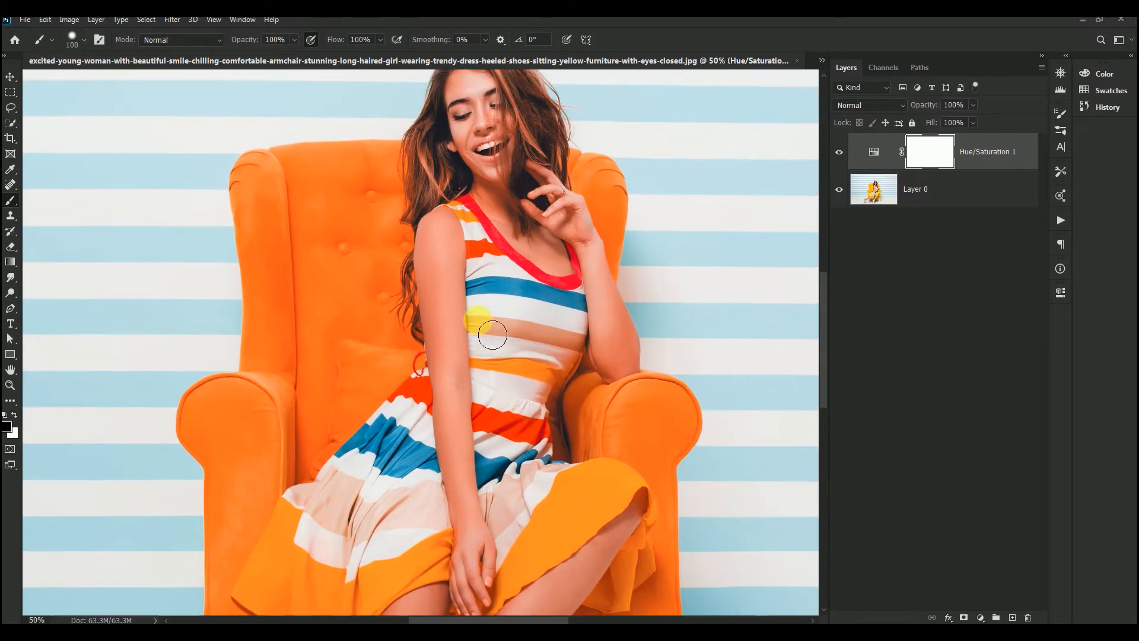
pyautogui.moveTo(469, 323)
pyautogui.mouseDown()
pyautogui.moveTo(451, 294)
pyautogui.moveTo(461, 341)
pyautogui.moveTo(466, 270)
pyautogui.moveTo(476, 387)
pyautogui.moveTo(461, 384)
pyautogui.moveTo(476, 412)
pyautogui.moveTo(463, 242)
pyautogui.moveTo(446, 265)
pyautogui.moveTo(448, 278)
pyautogui.moveTo(453, 238)
pyautogui.moveTo(464, 574)
pyautogui.moveTo(480, 570)
pyautogui.moveTo(474, 425)
pyautogui.moveTo(468, 496)
pyautogui.moveTo(485, 459)
pyautogui.moveTo(527, 439)
pyautogui.moveTo(464, 509)
pyautogui.moveTo(598, 410)
pyautogui.moveTo(609, 398)
pyautogui.moveTo(554, 410)
pyautogui.moveTo(533, 430)
pyautogui.moveTo(573, 405)
pyautogui.moveTo(532, 439)
pyautogui.moveTo(559, 396)
pyautogui.moveTo(592, 384)
pyautogui.moveTo(565, 390)
pyautogui.moveTo(604, 379)
pyautogui.moveTo(559, 384)
pyautogui.moveTo(617, 382)
pyautogui.mouseUp()
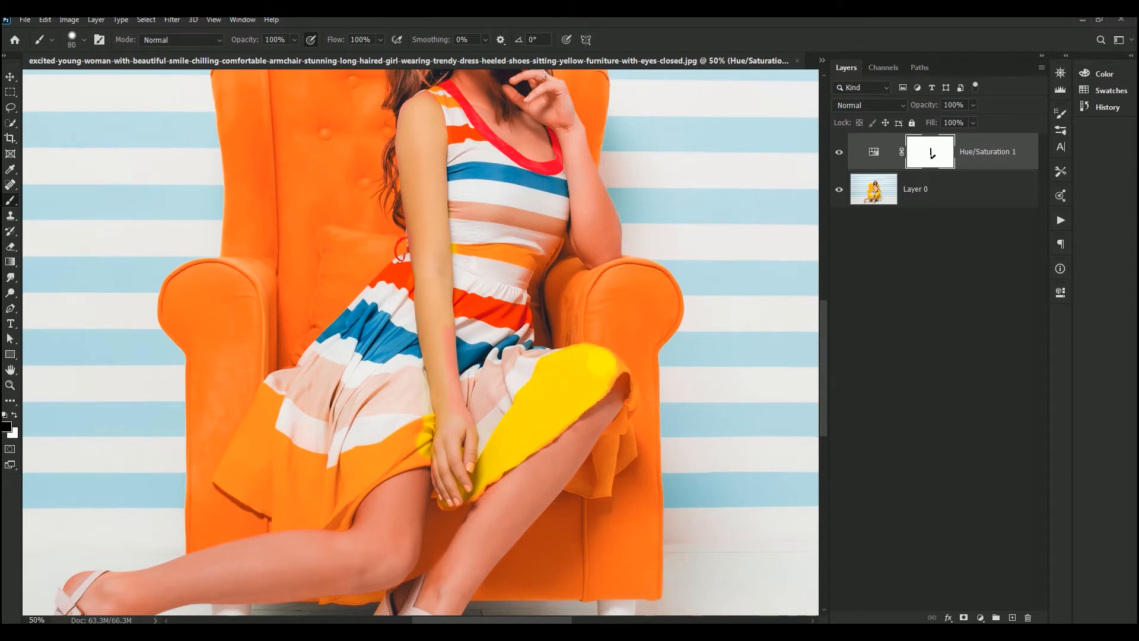
# - Continue masking the skirt's hem near the knee and the skirt section on the other side of her hand
pyautogui.moveTo(599, 356)
pyautogui.mouseDown()
pyautogui.moveTo(630, 371)
pyautogui.moveTo(592, 407)
pyautogui.mouseUp()
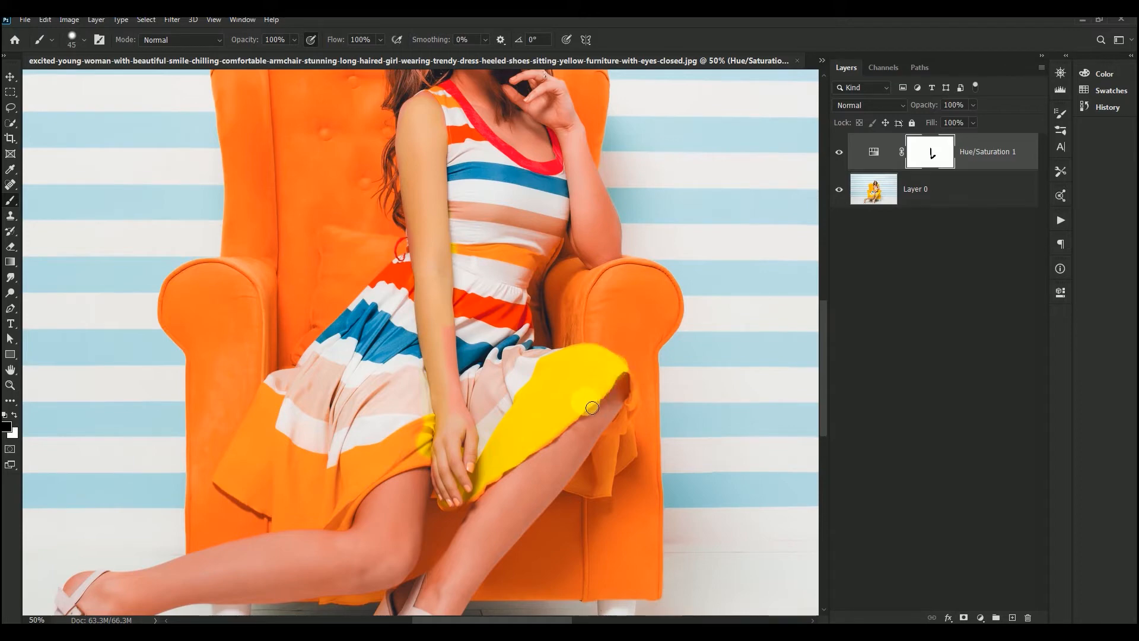
pyautogui.moveTo(403, 442)
pyautogui.mouseDown()
pyautogui.moveTo(379, 480)
pyautogui.moveTo(431, 465)
pyautogui.moveTo(362, 500)
pyautogui.moveTo(376, 470)
pyautogui.moveTo(334, 501)
pyautogui.moveTo(352, 487)
pyautogui.moveTo(341, 482)
pyautogui.moveTo(351, 512)
pyautogui.moveTo(362, 505)
pyautogui.moveTo(346, 508)
pyautogui.moveTo(350, 526)
pyautogui.moveTo(373, 496)
pyautogui.moveTo(433, 464)
pyautogui.moveTo(442, 507)
pyautogui.moveTo(469, 512)
pyautogui.moveTo(555, 429)
pyautogui.moveTo(550, 445)
pyautogui.moveTo(473, 490)
pyautogui.mouseUp()
pyautogui.press(']')
pyautogui.press(']')
pyautogui.press(']')
pyautogui.press(']')
pyautogui.press('[')
pyautogui.press('[')
pyautogui.press('[')
# - Paint white on the mask with a size 10 brush to clean up the spill around the skirt edge below the fingers
pyautogui.hotkey('ctrl', '+')
pyautogui.hotkey('ctrl', '+')
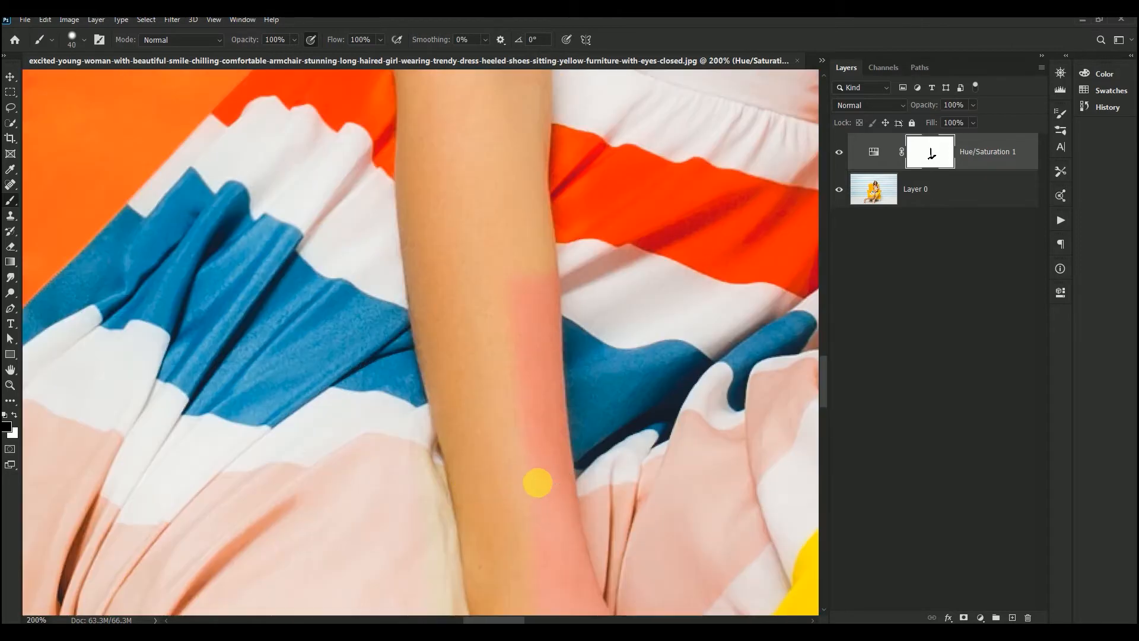
pyautogui.scroll(-10, 419, 82)
pyautogui.press('[')
pyautogui.press('[')
pyautogui.press('[')
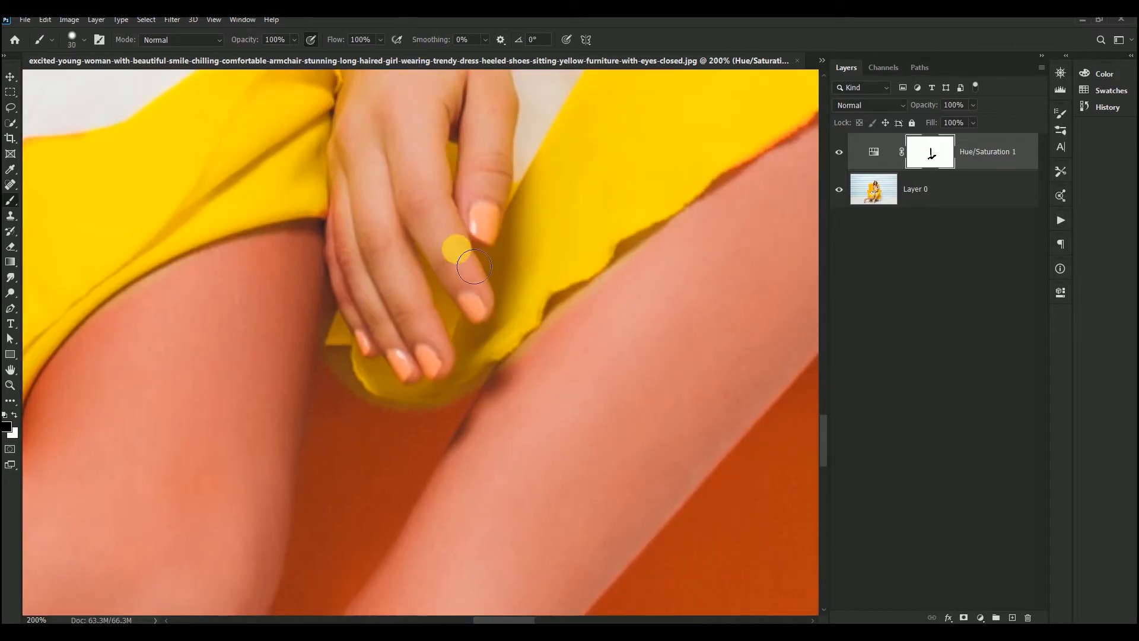
pyautogui.press('x')
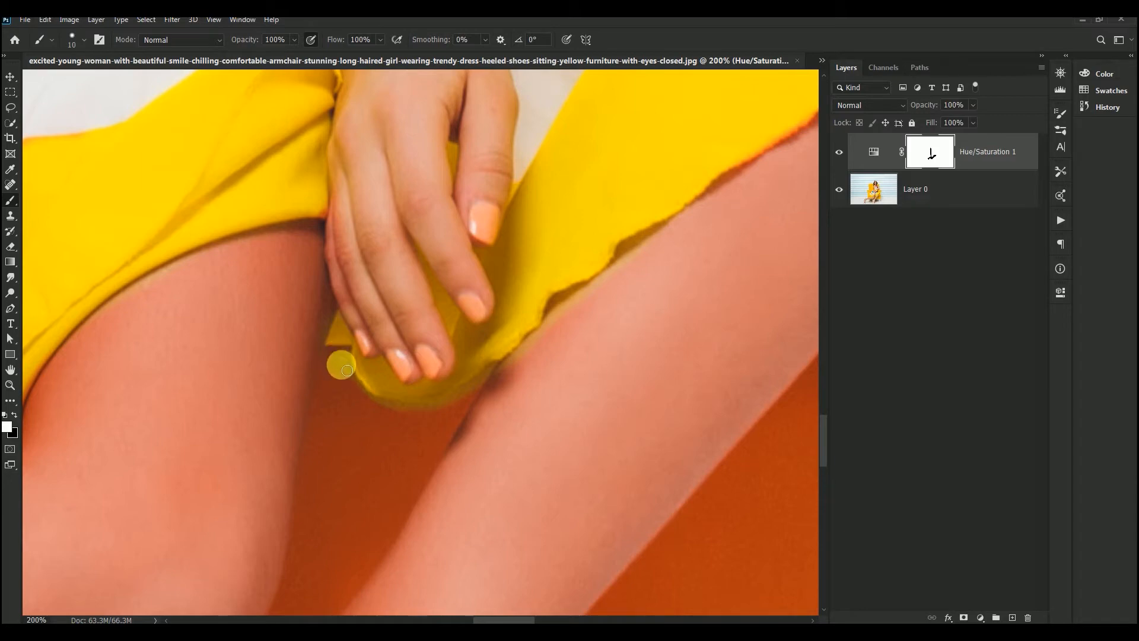
pyautogui.moveTo(349, 366)
pyautogui.mouseDown()
pyautogui.moveTo(373, 404)
pyautogui.moveTo(442, 414)
pyautogui.moveTo(393, 413)
pyautogui.moveTo(336, 359)
pyautogui.moveTo(332, 370)
pyautogui.moveTo(337, 321)
pyautogui.moveTo(331, 350)
pyautogui.mouseUp()
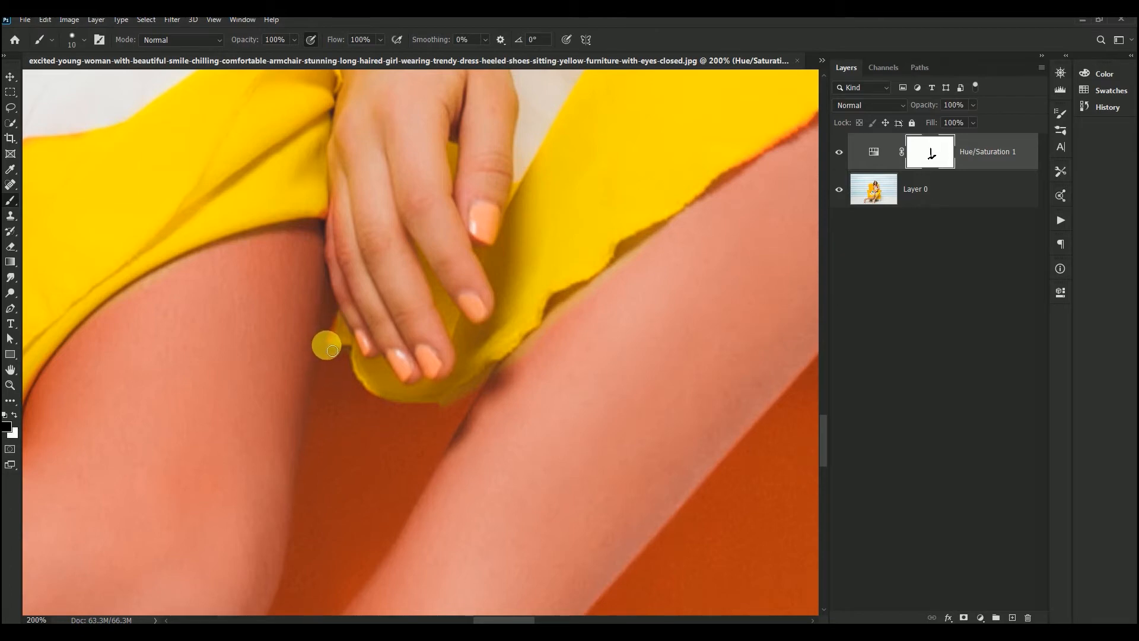
pyautogui.press('x')
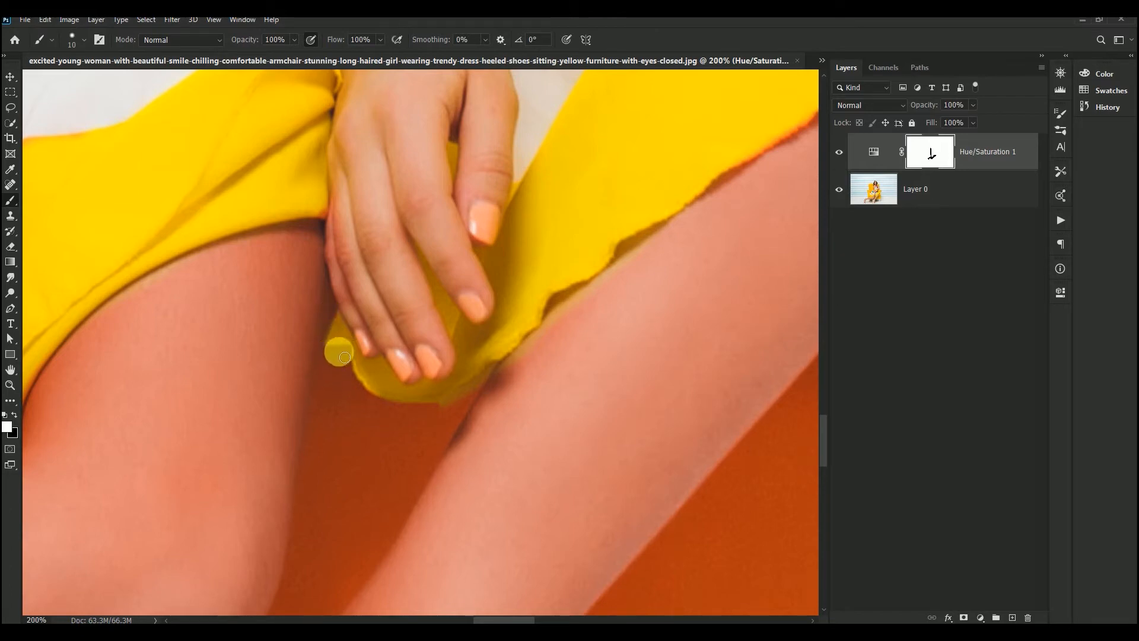
pyautogui.moveTo(345, 357)
pyautogui.mouseDown()
pyautogui.moveTo(405, 422)
pyautogui.moveTo(434, 424)
pyautogui.moveTo(496, 374)
pyautogui.moveTo(480, 396)
pyautogui.moveTo(428, 418)
pyautogui.moveTo(536, 373)
pyautogui.mouseUp()
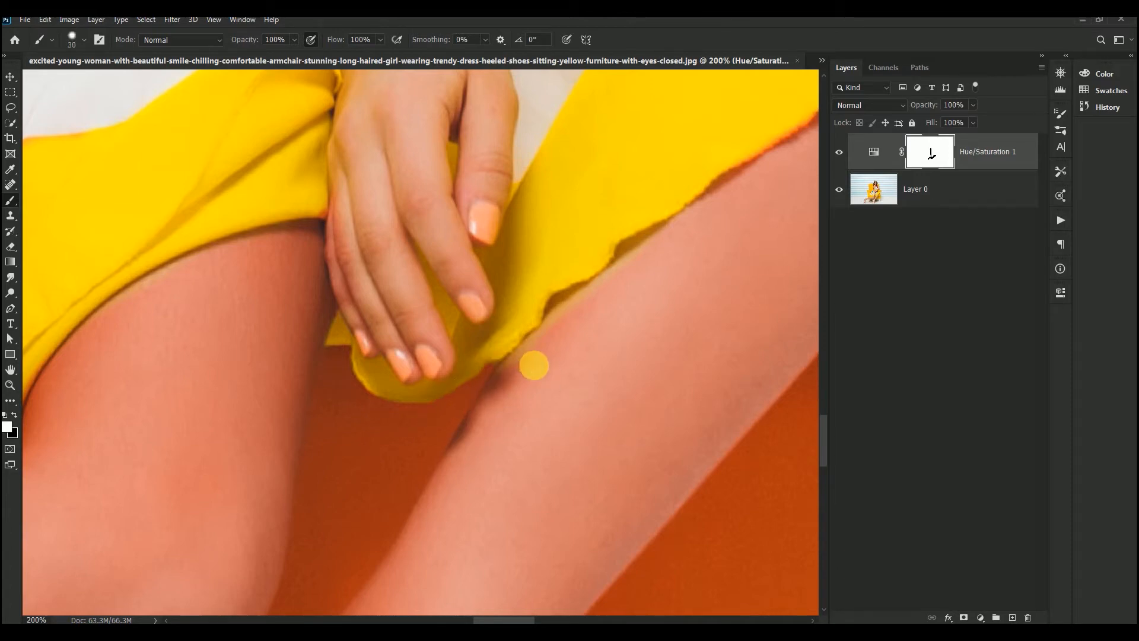
# - Paint black on the mask along the upper edge of the raised leg, just under the skirt hem
pyautogui.press(']')
pyautogui.press('x')
pyautogui.moveTo(528, 382)
pyautogui.mouseDown()
pyautogui.moveTo(546, 343)
pyautogui.moveTo(534, 374)
pyautogui.moveTo(653, 330)
pyautogui.moveTo(618, 368)
pyautogui.moveTo(592, 331)
pyautogui.moveTo(617, 284)
pyautogui.moveTo(573, 303)
pyautogui.moveTo(546, 379)
pyautogui.moveTo(602, 340)
pyautogui.moveTo(603, 311)
pyautogui.moveTo(649, 255)
pyautogui.moveTo(610, 300)
pyautogui.mouseUp()
# - Mask the rest of the raised leg with a size 70 black brush to restore its natural skin tone
pyautogui.scroll(-2, 674, 303)
pyautogui.scroll(1, 539, 331)
pyautogui.press(']')
pyautogui.press(']')
pyautogui.press(']')
pyautogui.press(']')
pyautogui.press('x')
pyautogui.press('x')
pyautogui.click(581, 299)
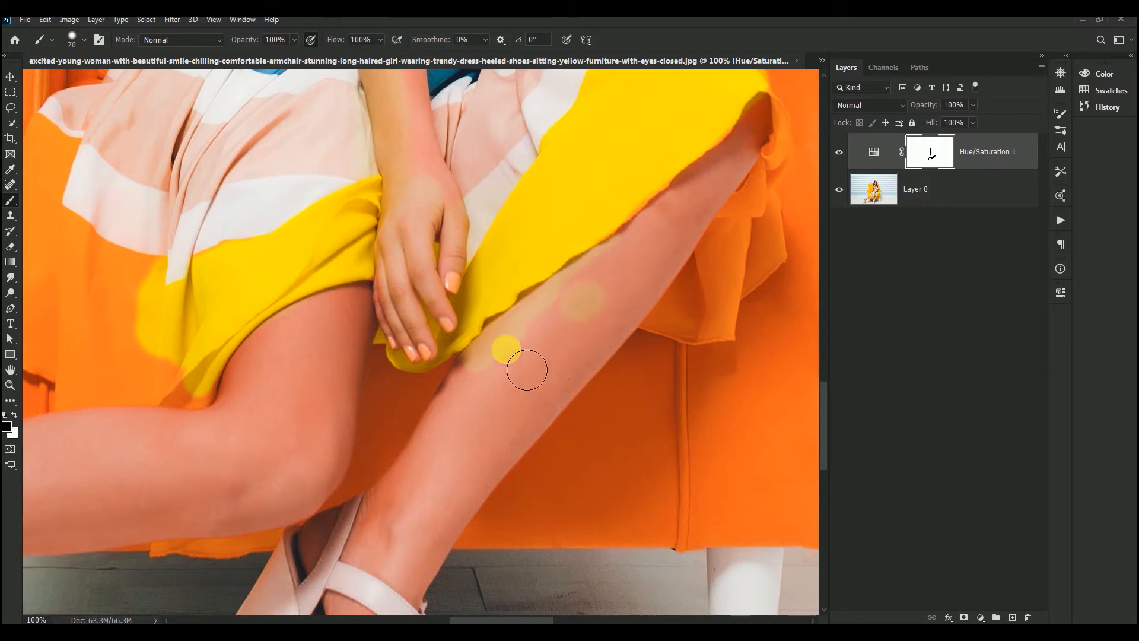
pyautogui.moveTo(527, 370)
pyautogui.mouseDown()
pyautogui.moveTo(768, 136)
pyautogui.moveTo(758, 171)
pyautogui.moveTo(777, 124)
pyautogui.moveTo(704, 250)
pyautogui.moveTo(619, 339)
pyautogui.moveTo(563, 392)
pyautogui.moveTo(645, 283)
pyautogui.moveTo(531, 418)
pyautogui.moveTo(523, 404)
pyautogui.moveTo(485, 422)
pyautogui.moveTo(500, 401)
pyautogui.moveTo(490, 399)
pyautogui.moveTo(399, 545)
pyautogui.moveTo(531, 449)
pyautogui.moveTo(583, 390)
pyautogui.mouseUp()
# - Mask the skirt fabric hanging behind the raised knee to restore its yellow, and reduce the brush to size 45
pyautogui.moveTo(671, 287)
pyautogui.mouseDown()
pyautogui.moveTo(688, 269)
pyautogui.moveTo(578, 392)
pyautogui.moveTo(473, 449)
pyautogui.moveTo(500, 383)
pyautogui.moveTo(403, 538)
pyautogui.moveTo(402, 560)
pyautogui.moveTo(413, 558)
pyautogui.moveTo(402, 549)
pyautogui.moveTo(440, 529)
pyautogui.moveTo(416, 558)
pyautogui.moveTo(519, 468)
pyautogui.moveTo(423, 595)
pyautogui.moveTo(383, 573)
pyautogui.moveTo(437, 580)
pyautogui.moveTo(431, 603)
pyautogui.moveTo(368, 542)
pyautogui.moveTo(329, 566)
pyautogui.moveTo(349, 571)
pyautogui.moveTo(400, 524)
pyautogui.moveTo(379, 527)
pyautogui.moveTo(399, 503)
pyautogui.moveTo(432, 589)
pyautogui.moveTo(481, 491)
pyautogui.moveTo(606, 367)
pyautogui.moveTo(752, 190)
pyautogui.moveTo(664, 298)
pyautogui.moveTo(710, 222)
pyautogui.moveTo(700, 188)
pyautogui.moveTo(720, 220)
pyautogui.moveTo(703, 211)
pyautogui.moveTo(714, 213)
pyautogui.moveTo(666, 301)
pyautogui.moveTo(635, 314)
pyautogui.moveTo(624, 375)
pyautogui.moveTo(595, 402)
pyautogui.moveTo(647, 406)
pyautogui.moveTo(643, 389)
pyautogui.moveTo(602, 394)
pyautogui.moveTo(662, 343)
pyautogui.moveTo(630, 399)
pyautogui.moveTo(666, 314)
pyautogui.moveTo(698, 306)
pyautogui.moveTo(702, 278)
pyautogui.moveTo(687, 365)
pyautogui.moveTo(650, 373)
pyautogui.moveTo(653, 394)
pyautogui.moveTo(661, 348)
pyautogui.moveTo(713, 333)
pyautogui.moveTo(686, 267)
pyautogui.moveTo(692, 234)
pyautogui.moveTo(682, 363)
pyautogui.moveTo(709, 301)
pyautogui.moveTo(694, 279)
pyautogui.moveTo(741, 294)
pyautogui.moveTo(719, 244)
pyautogui.mouseUp()
pyautogui.press('[')
pyautogui.press('[')
pyautogui.press('[')
pyautogui.press('space')
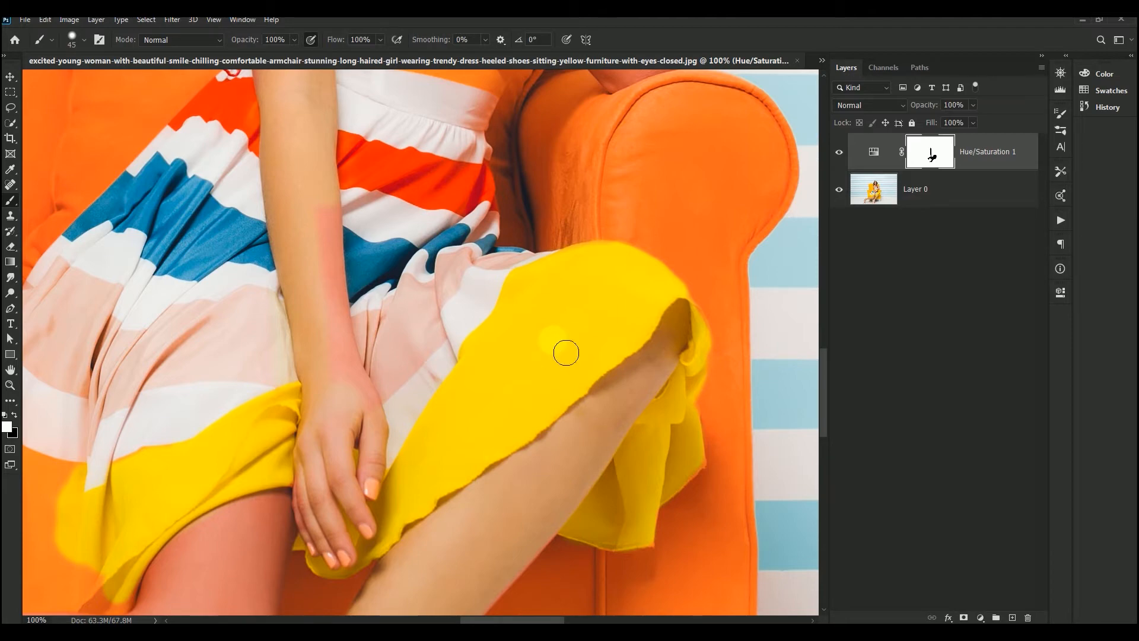
# - Undo the white stroke on the skirt, and paint black on the mask over the resting forearm to restore its natural skin tone
pyautogui.moveTo(501, 348); pyautogui.dragTo(506, 334)
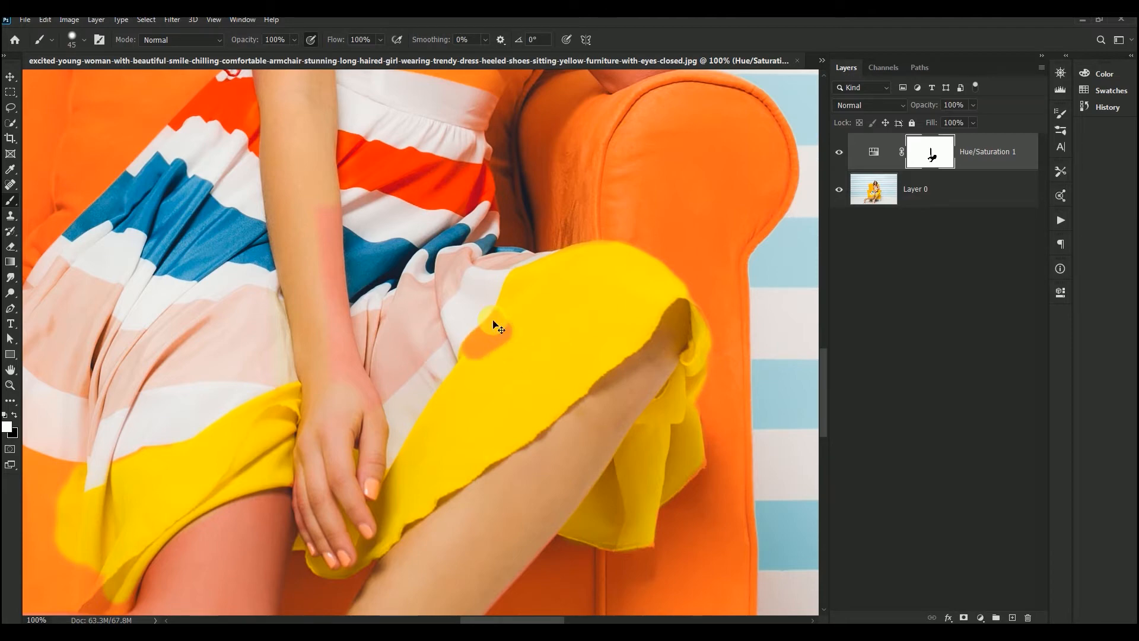
pyautogui.hotkey('ctrl', 'z')
pyautogui.press('x')
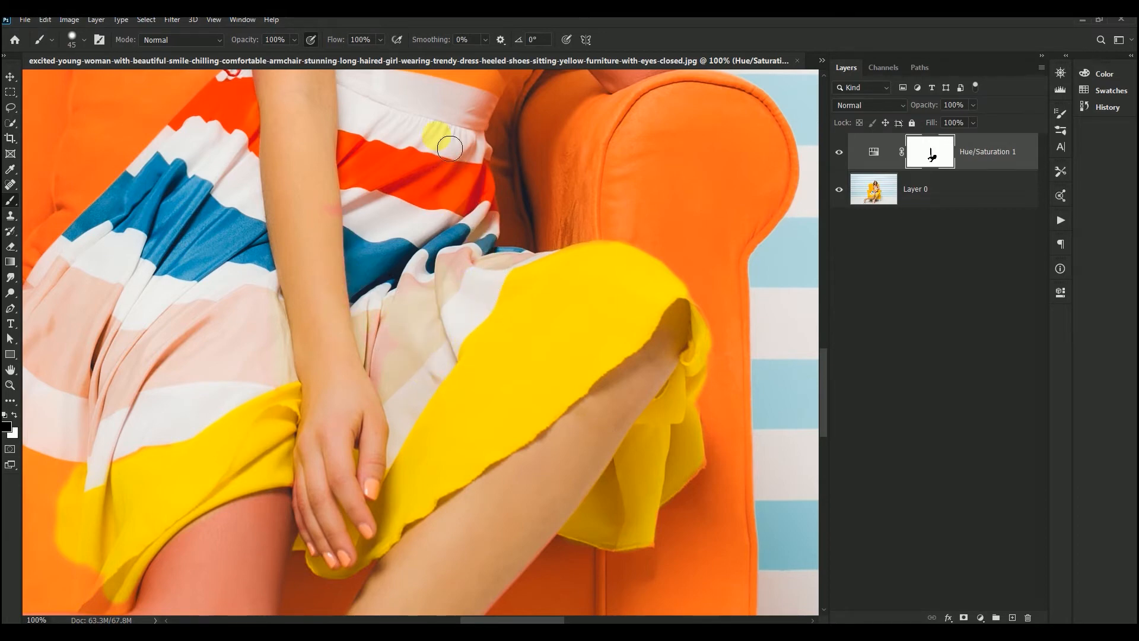
pyautogui.scroll(4, 476, 215)
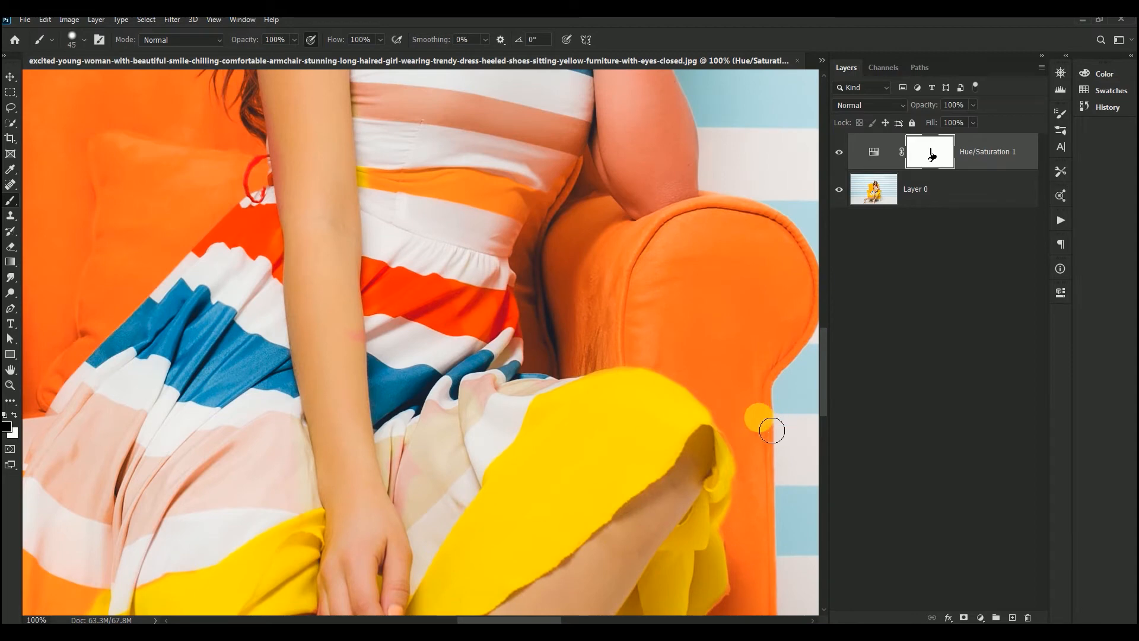
# - Paint white on the mask around the raised knee to clean the spill on the armchair
pyautogui.press('x')
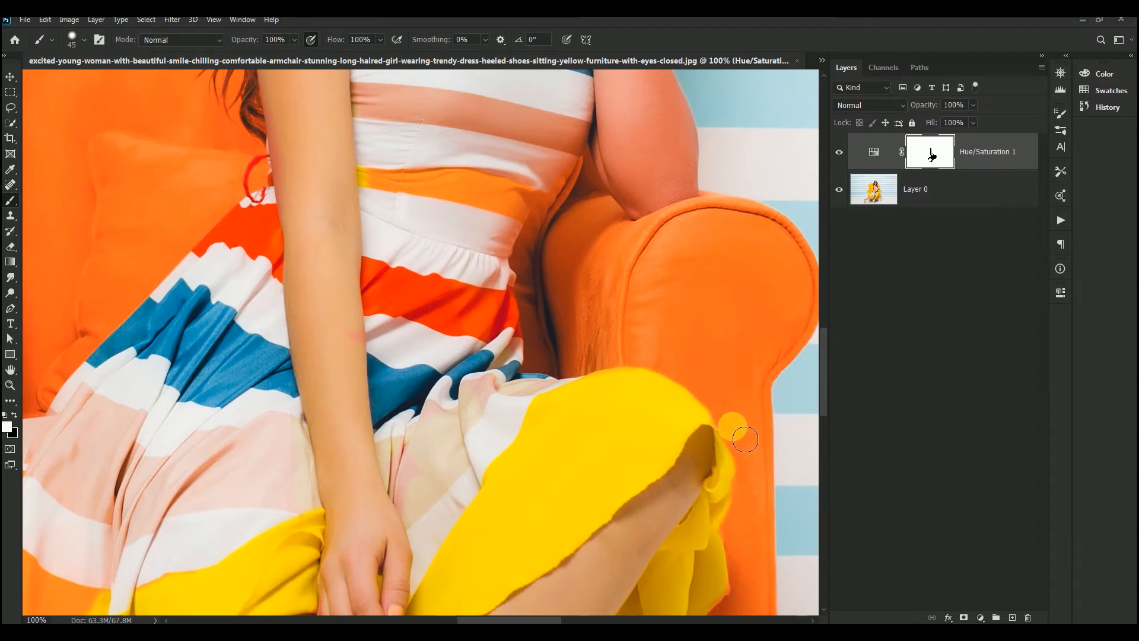
pyautogui.press('x')
pyautogui.press('x')
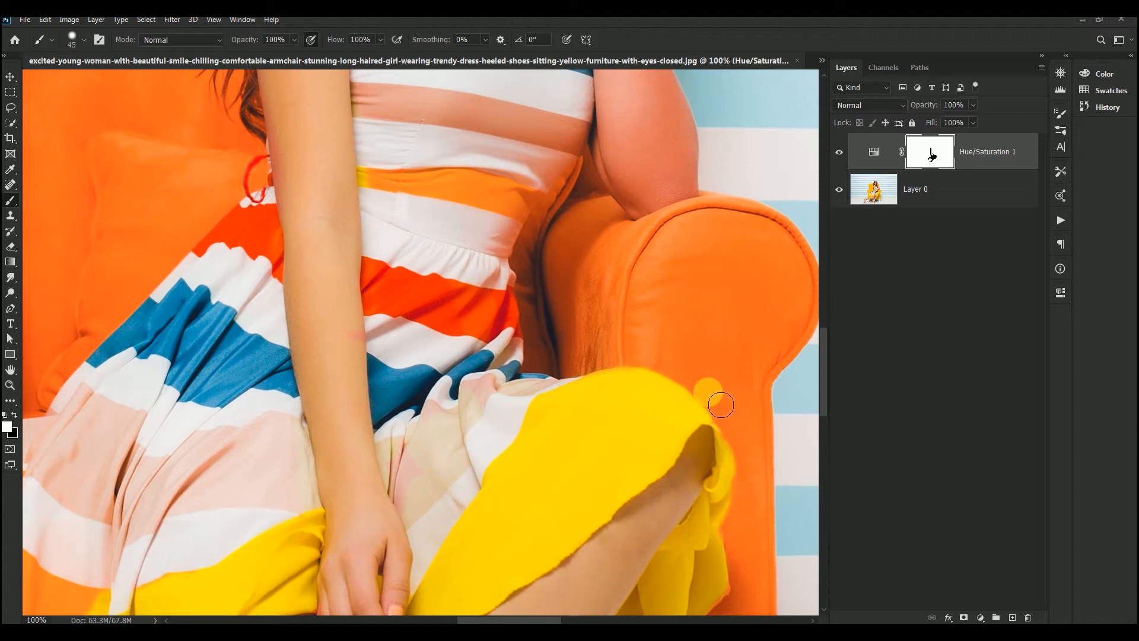
# - Mask the straight arm up to the shoulder and the dress stripe on the shoulder strap to restore their original colors
pyautogui.scroll(5, 542, 310)
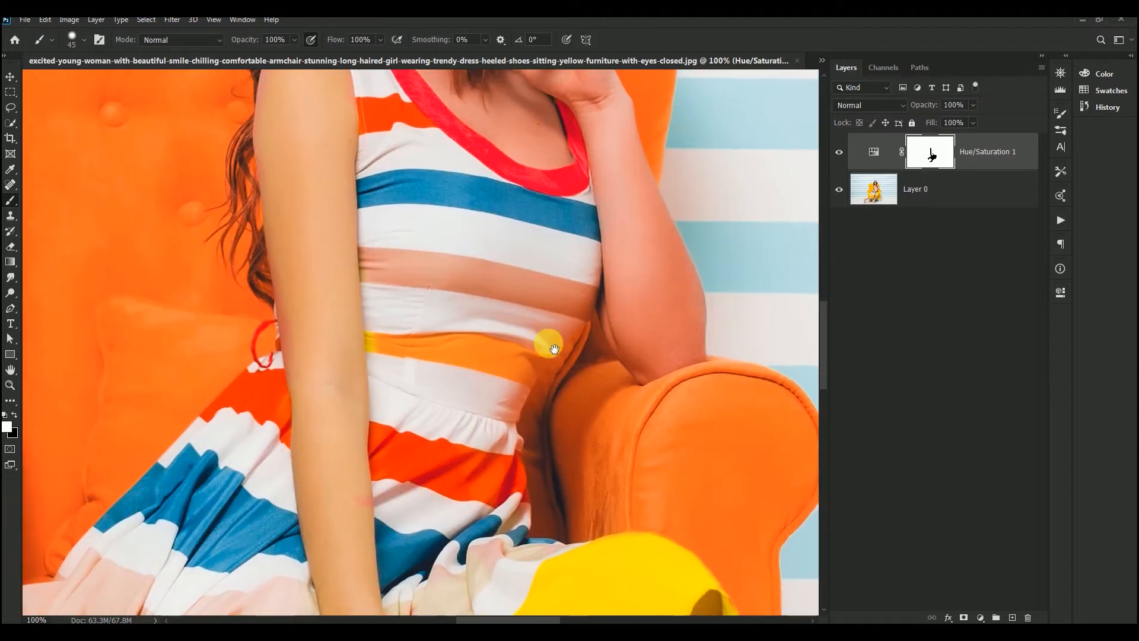
pyautogui.moveTo(329, 403)
pyautogui.mouseDown()
pyautogui.moveTo(303, 344)
pyautogui.moveTo(322, 363)
pyautogui.moveTo(294, 275)
pyautogui.mouseUp()
pyautogui.press('x')
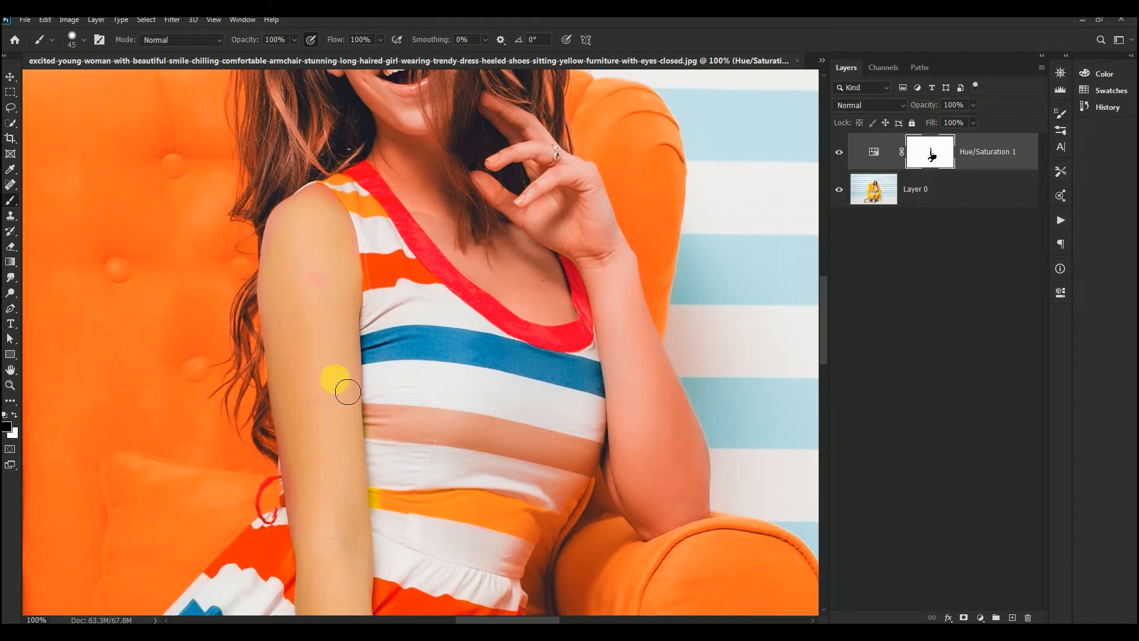
pyautogui.moveTo(348, 392)
pyautogui.mouseDown()
pyautogui.moveTo(347, 235)
pyautogui.moveTo(357, 231)
pyautogui.moveTo(336, 202)
pyautogui.moveTo(295, 252)
pyautogui.moveTo(294, 220)
pyautogui.moveTo(333, 207)
pyautogui.moveTo(355, 213)
pyautogui.moveTo(409, 273)
pyautogui.moveTo(363, 202)
pyautogui.moveTo(405, 290)
pyautogui.moveTo(364, 309)
pyautogui.moveTo(324, 291)
pyautogui.moveTo(291, 232)
pyautogui.moveTo(292, 345)
pyautogui.moveTo(326, 467)
pyautogui.moveTo(319, 485)
pyautogui.moveTo(306, 482)
pyautogui.moveTo(307, 518)
pyautogui.moveTo(303, 488)
pyautogui.moveTo(306, 530)
pyautogui.moveTo(300, 511)
pyautogui.moveTo(274, 508)
pyautogui.moveTo(268, 493)
pyautogui.moveTo(277, 509)
pyautogui.moveTo(278, 490)
pyautogui.moveTo(282, 507)
pyautogui.moveTo(282, 481)
pyautogui.mouseUp()
pyautogui.press('x')
pyautogui.press('x')
pyautogui.moveTo(575, 414); pyautogui.dragTo(504, 534)
pyautogui.moveTo(383, 159); pyautogui.dragTo(400, 272)
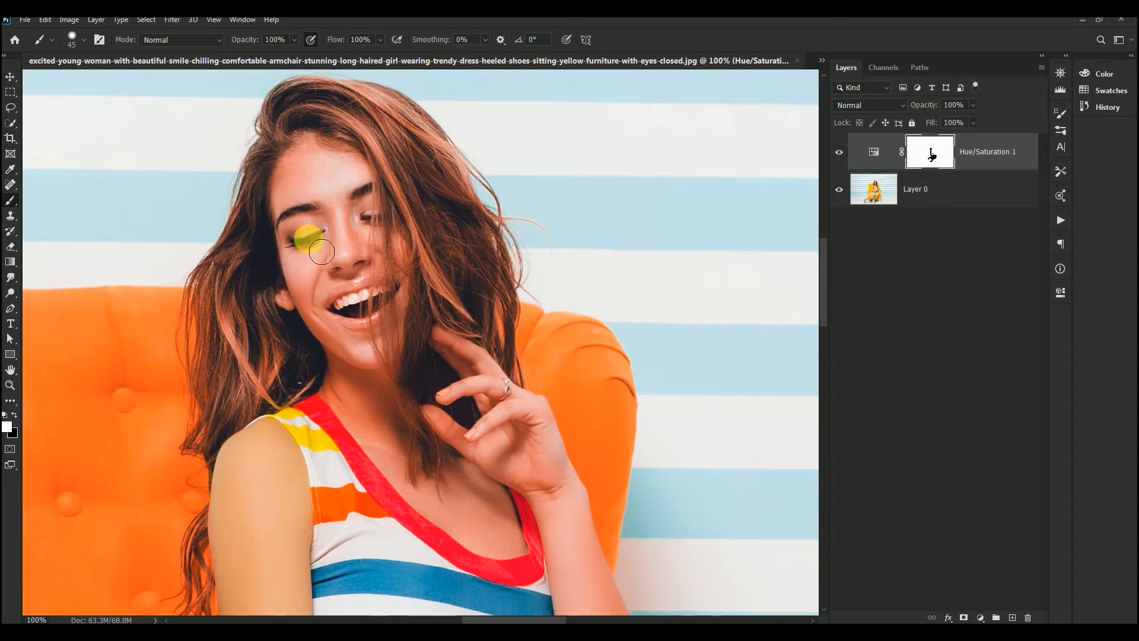
# - Enlarge the brush and paint black on the mask over the outstretched leg to restore its natural skin tone
pyautogui.scroll(-3, 421, 297)
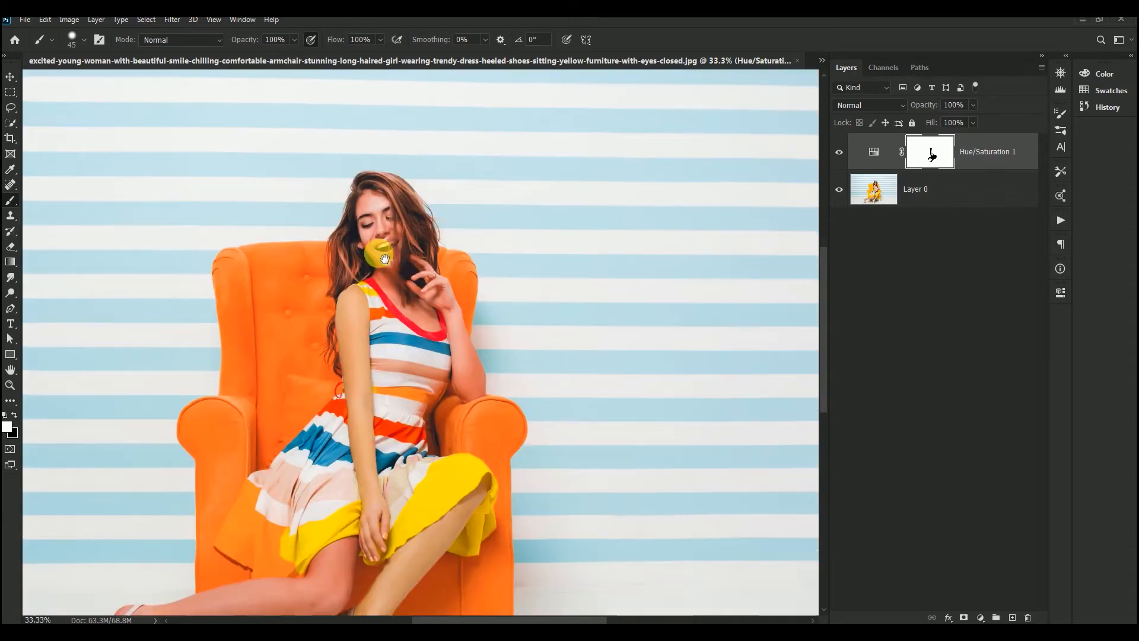
pyautogui.moveTo(397, 303); pyautogui.dragTo(461, 156)
pyautogui.moveTo(453, 225); pyautogui.dragTo(465, 224)
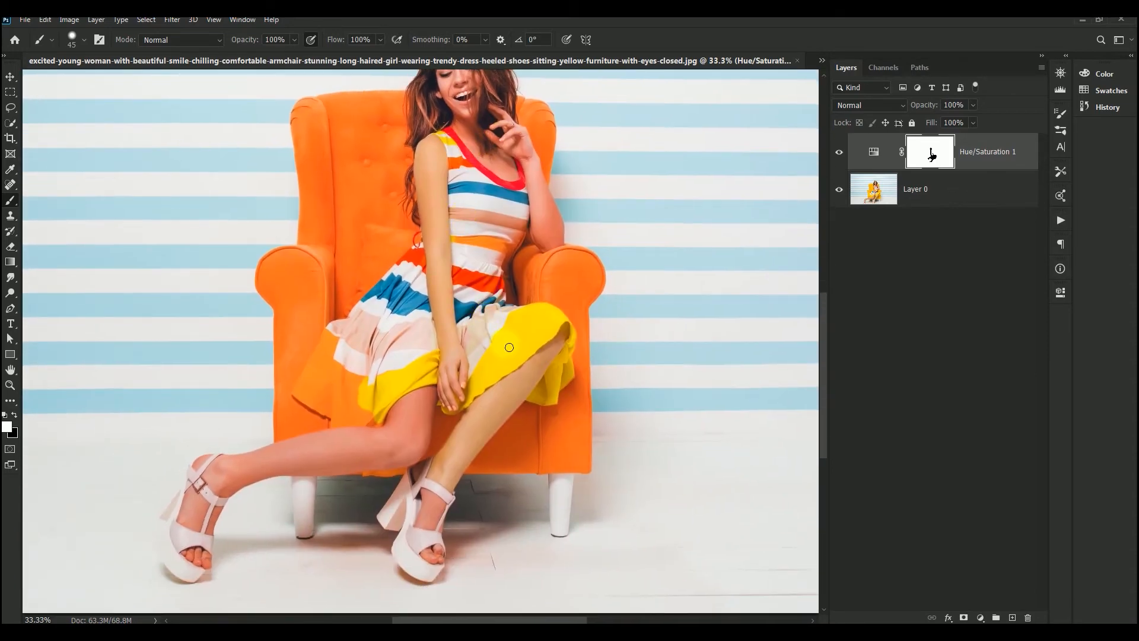
pyautogui.press(']')
pyautogui.press(']')
pyautogui.press(']')
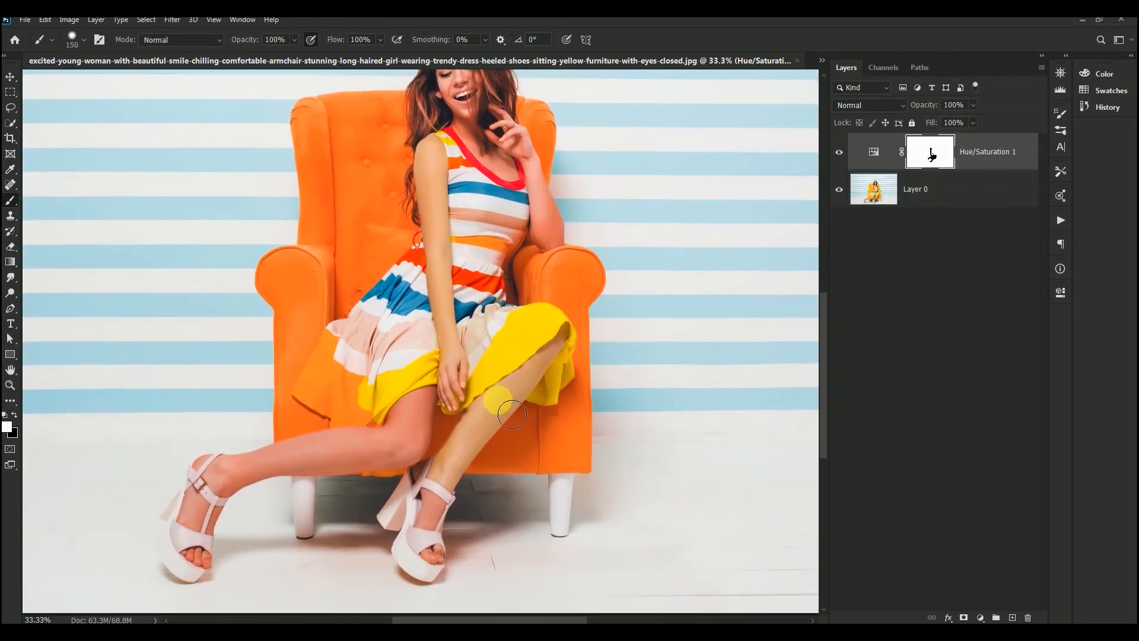
pyautogui.moveTo(511, 414)
pyautogui.mouseDown()
pyautogui.moveTo(399, 444)
pyautogui.moveTo(411, 430)
pyautogui.moveTo(418, 455)
pyautogui.moveTo(434, 401)
pyautogui.moveTo(429, 438)
pyautogui.moveTo(413, 430)
pyautogui.moveTo(416, 449)
pyautogui.moveTo(392, 460)
pyautogui.moveTo(287, 476)
pyautogui.moveTo(381, 455)
pyautogui.moveTo(338, 451)
pyautogui.moveTo(383, 450)
pyautogui.moveTo(216, 473)
pyautogui.moveTo(216, 489)
pyautogui.moveTo(377, 470)
pyautogui.moveTo(428, 449)
pyautogui.moveTo(424, 463)
pyautogui.moveTo(310, 474)
pyautogui.moveTo(391, 465)
pyautogui.moveTo(425, 428)
pyautogui.mouseUp()
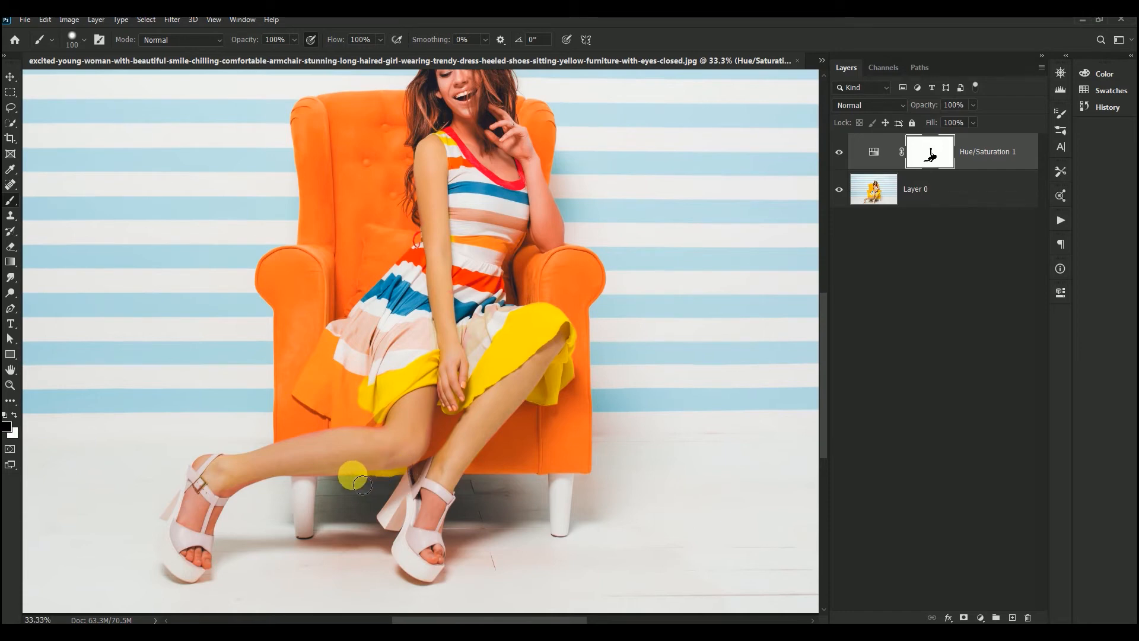
# - Mask the ankle, foot and toes of the outstretched leg with a size 100 black brush
pyautogui.moveTo(351, 484)
pyautogui.mouseDown()
pyautogui.moveTo(239, 483)
pyautogui.moveTo(210, 536)
pyautogui.mouseUp()
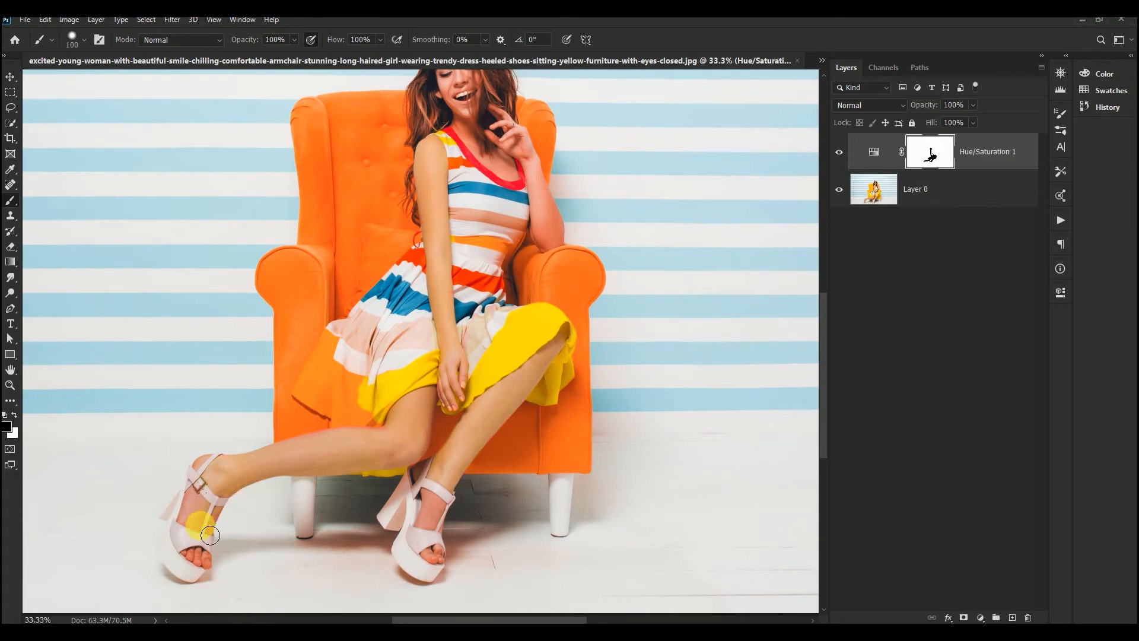
pyautogui.moveTo(210, 575)
pyautogui.mouseDown()
pyautogui.moveTo(196, 516)
pyautogui.moveTo(219, 482)
pyautogui.mouseUp()
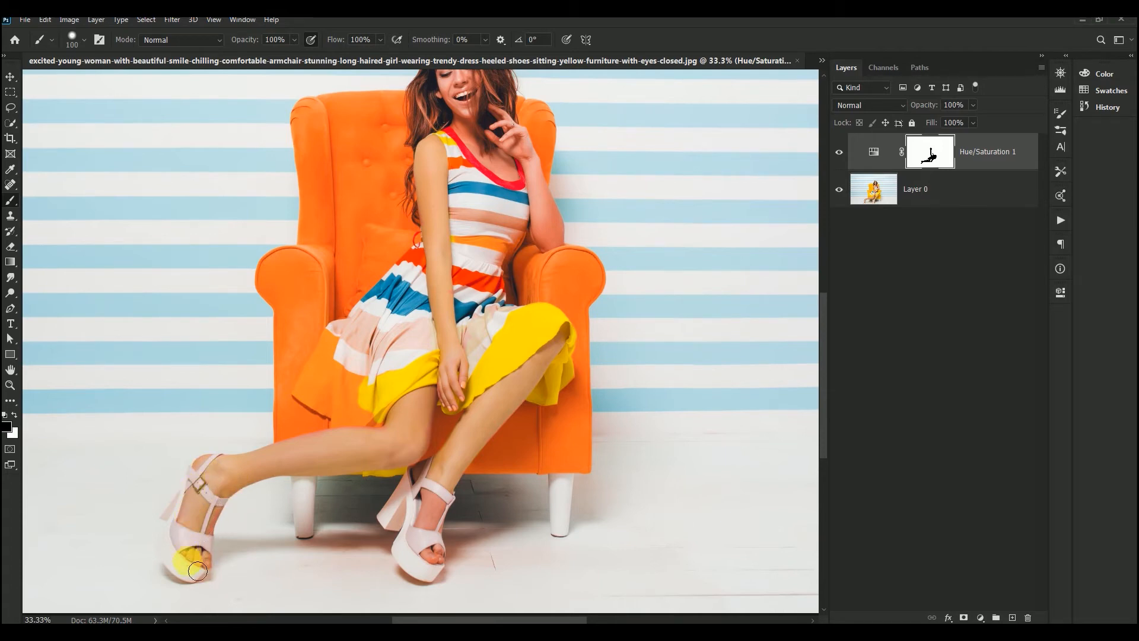
pyautogui.moveTo(198, 570)
pyautogui.mouseDown()
pyautogui.moveTo(233, 513)
pyautogui.moveTo(207, 570)
pyautogui.moveTo(243, 481)
pyautogui.moveTo(419, 451)
pyautogui.moveTo(552, 328)
pyautogui.moveTo(524, 281)
pyautogui.moveTo(516, 207)
pyautogui.moveTo(529, 173)
pyautogui.moveTo(548, 211)
pyautogui.moveTo(528, 143)
pyautogui.moveTo(560, 239)
pyautogui.mouseUp()
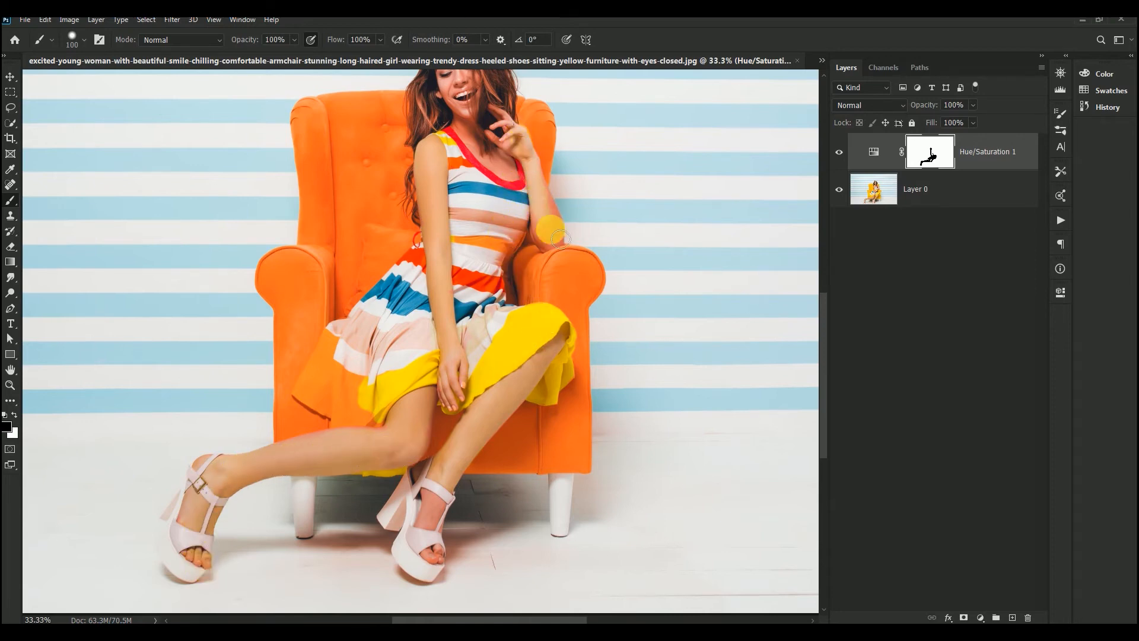
# - Mask the raised arm down to the elbow with a size 50 black brush, and paint white along the wrist's edge against the chair
pyautogui.hotkey('ctrl', '+')
pyautogui.hotkey('ctrl', '+')
pyautogui.moveTo(599, 198); pyautogui.dragTo(577, 410)
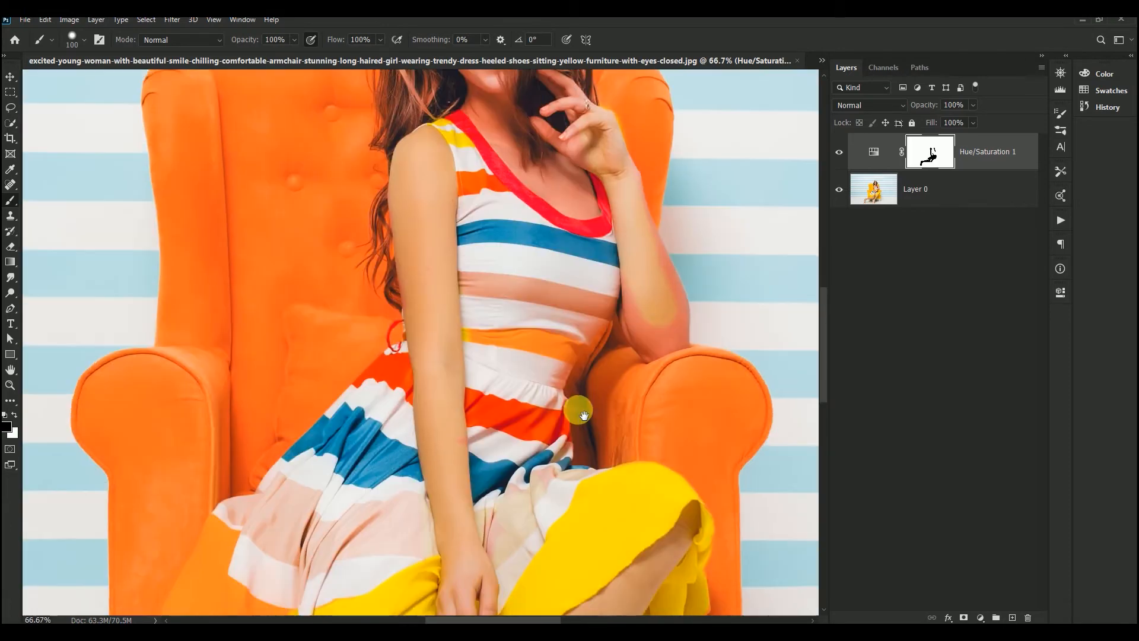
pyautogui.moveTo(620, 269)
pyautogui.mouseDown()
pyautogui.moveTo(590, 338)
pyautogui.moveTo(623, 382)
pyautogui.moveTo(619, 433)
pyautogui.moveTo(648, 442)
pyautogui.moveTo(655, 411)
pyautogui.moveTo(627, 327)
pyautogui.moveTo(659, 411)
pyautogui.moveTo(593, 445)
pyautogui.moveTo(671, 452)
pyautogui.moveTo(624, 429)
pyautogui.mouseUp()
pyautogui.press('[')
pyautogui.press('[')
pyautogui.press('[')
pyautogui.press('[')
pyautogui.press('[')
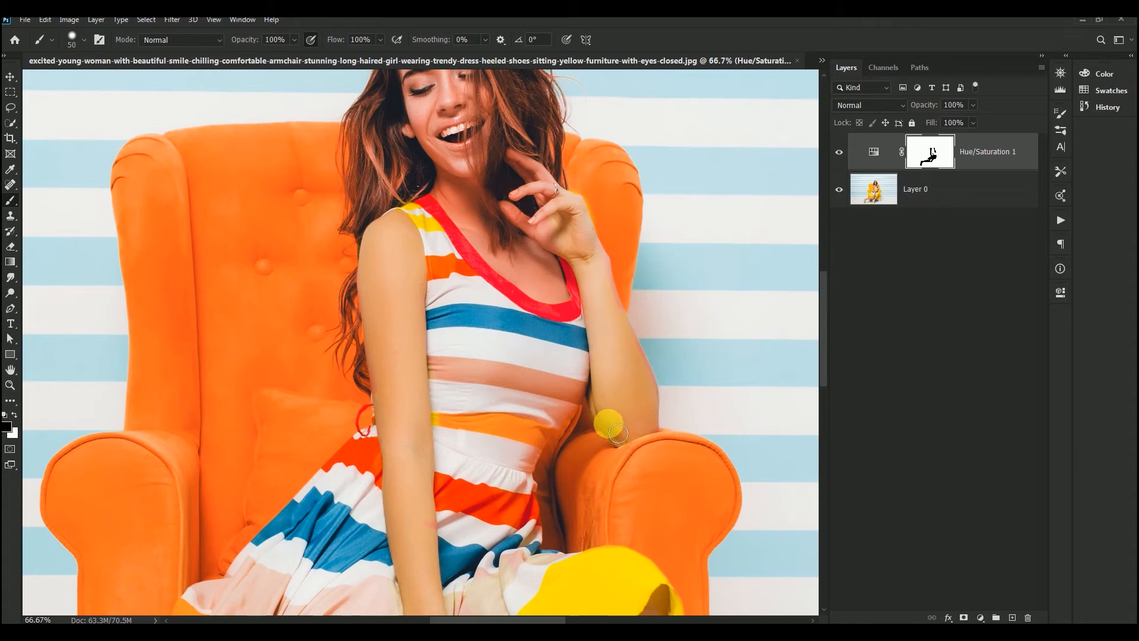
pyautogui.moveTo(618, 433)
pyautogui.mouseDown()
pyautogui.moveTo(601, 294)
pyautogui.moveTo(559, 240)
pyautogui.moveTo(590, 266)
pyautogui.moveTo(512, 212)
pyautogui.moveTo(561, 245)
pyautogui.moveTo(538, 180)
pyautogui.moveTo(592, 239)
pyautogui.moveTo(588, 226)
pyautogui.moveTo(666, 426)
pyautogui.moveTo(586, 189)
pyautogui.mouseUp()
pyautogui.press('x')
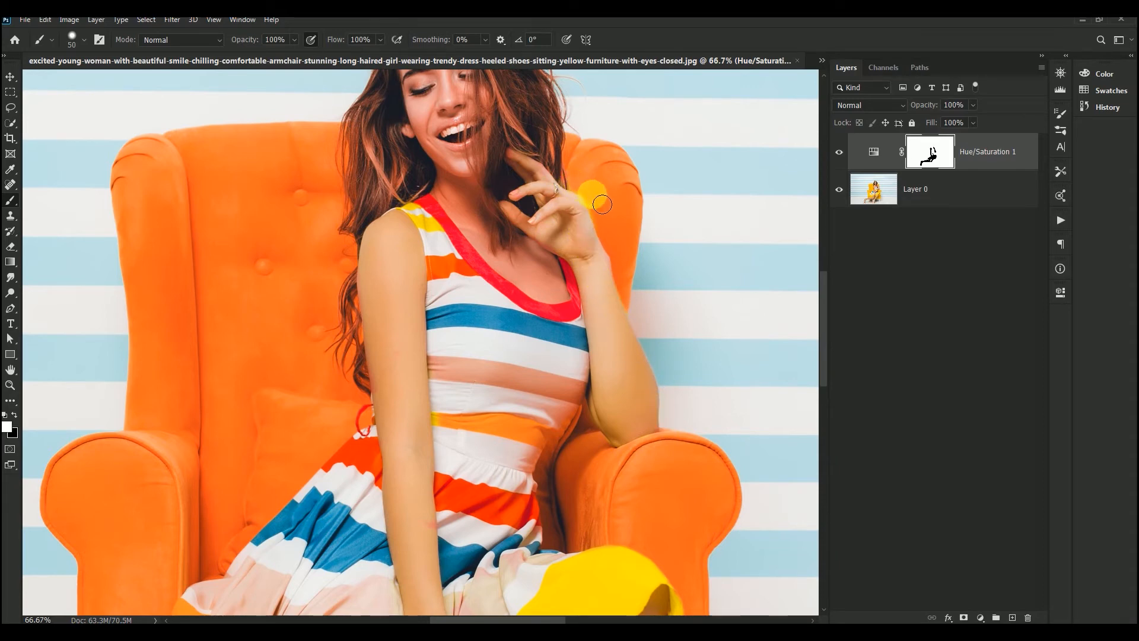
pyautogui.moveTo(615, 231)
pyautogui.mouseDown()
pyautogui.moveTo(600, 196)
pyautogui.moveTo(596, 211)
pyautogui.moveTo(625, 263)
pyautogui.mouseUp()
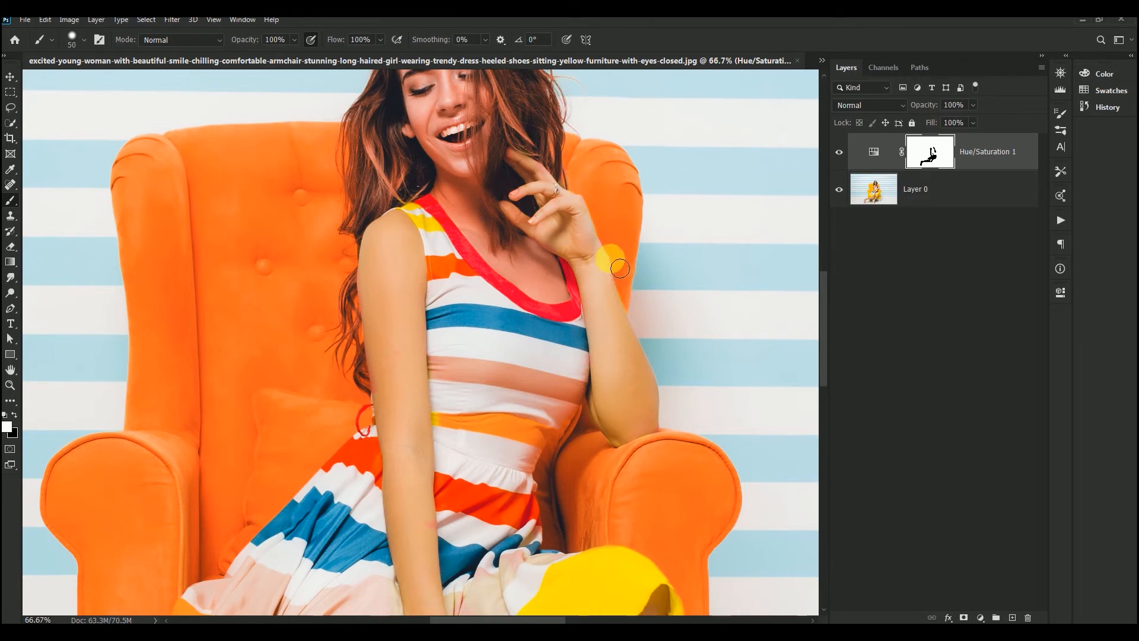
# - Toggle the Hue/Saturation 1 layer's visibility to compare the whole photo before and after the recolor
pyautogui.scroll(3, 619, 268)
pyautogui.moveTo(561, 324); pyautogui.dragTo(516, 237)
pyautogui.hotkey('ctrl', '-')
pyautogui.hotkey('ctrl', '-')
pyautogui.hotkey('ctrl', '-')
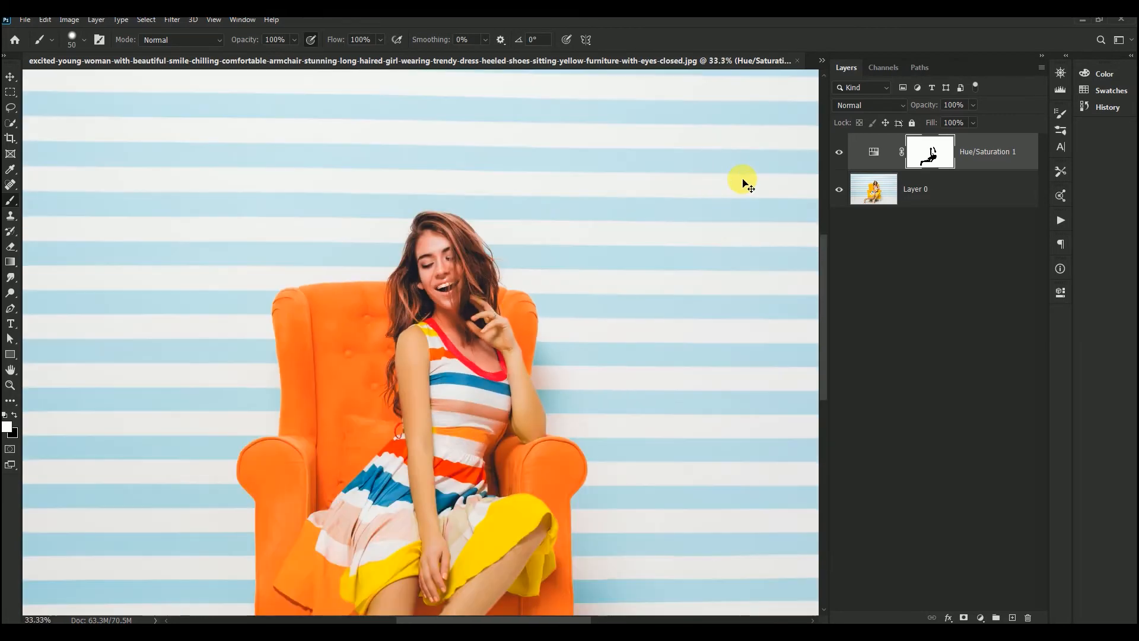
pyautogui.click(838, 152)
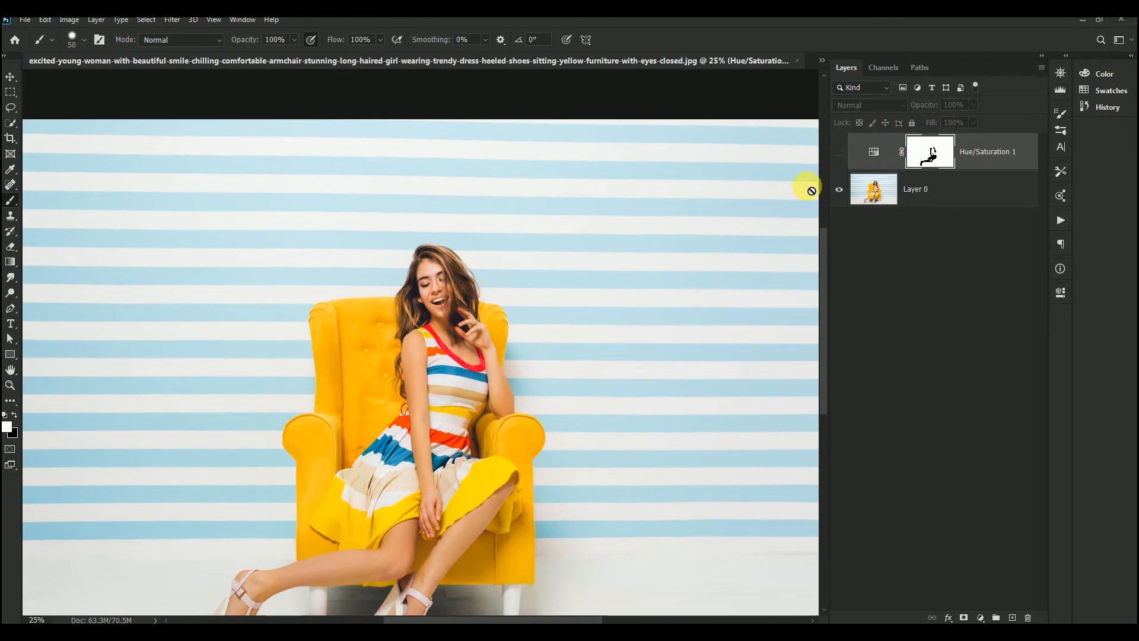
pyautogui.click(839, 152)
pyautogui.scroll(-2, 577, 279)
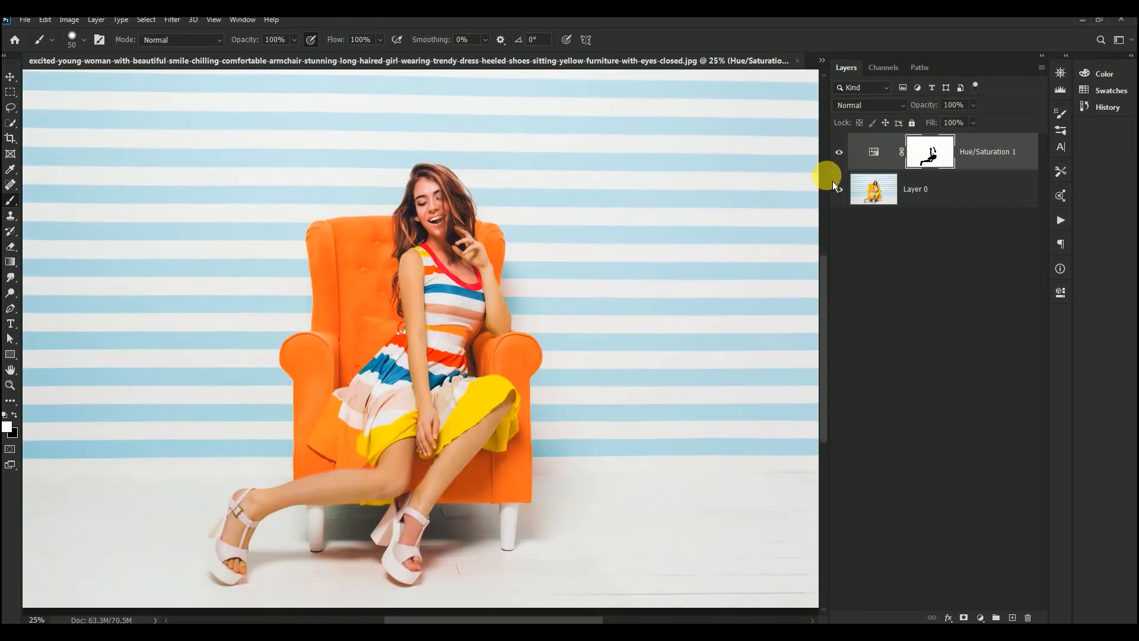
pyautogui.click(839, 153)
pyautogui.click(838, 152)
# - Paint black on the mask over the orange skirt panel spread across the seat to restore its yellow
pyautogui.hotkey('ctrl', '+')
pyautogui.hotkey('ctrl', '+')
pyautogui.hotkey('ctrl', '+')
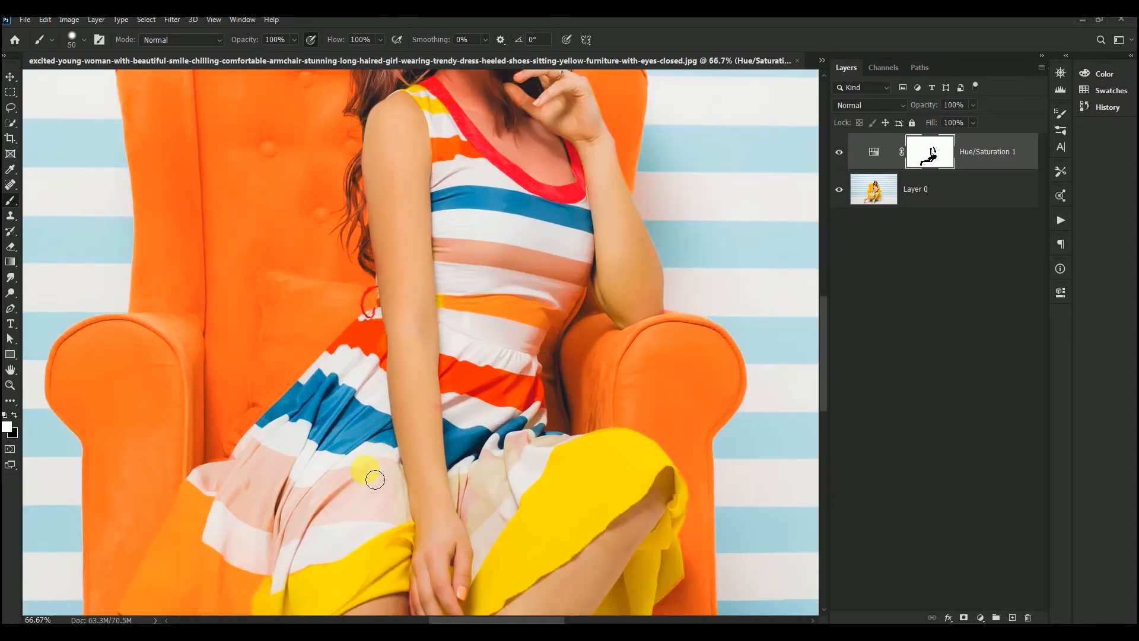
pyautogui.moveTo(374, 476); pyautogui.dragTo(585, 331)
pyautogui.moveTo(481, 417); pyautogui.dragTo(494, 429)
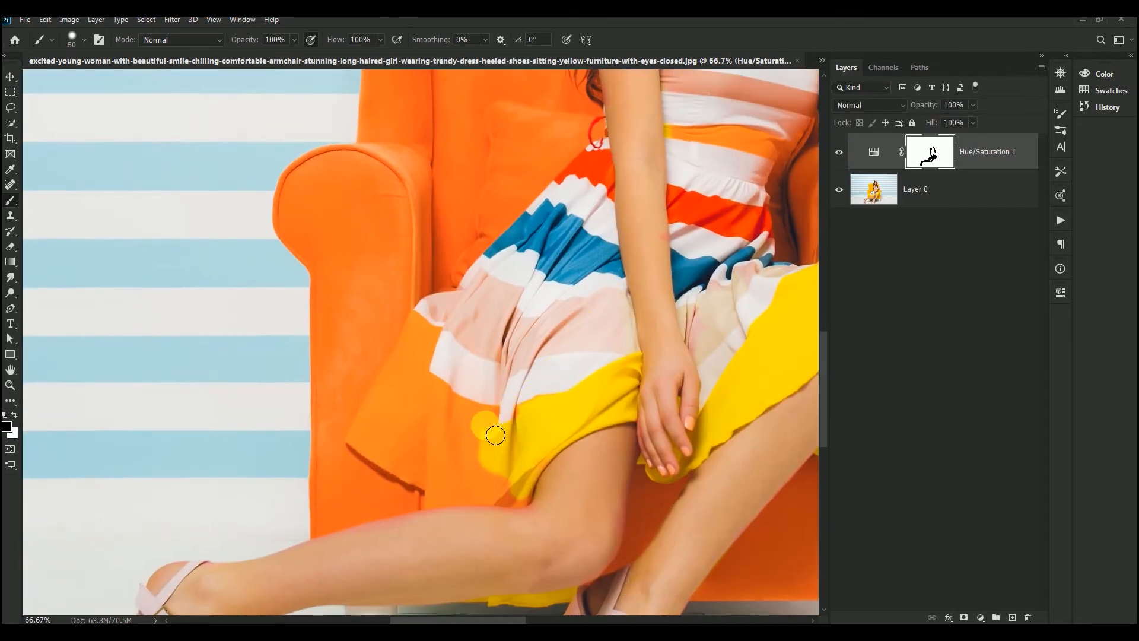
pyautogui.moveTo(458, 403); pyautogui.dragTo(440, 390)
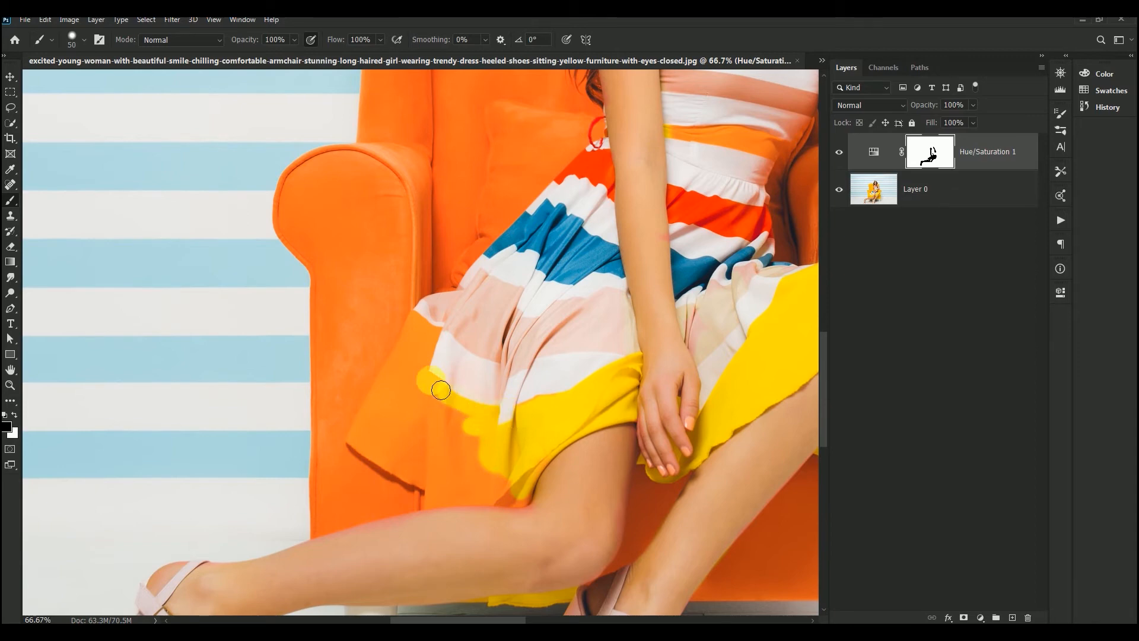
pyautogui.moveTo(427, 328)
pyautogui.mouseDown()
pyautogui.moveTo(369, 450)
pyautogui.moveTo(430, 354)
pyautogui.moveTo(388, 452)
pyautogui.moveTo(437, 391)
pyautogui.moveTo(391, 451)
pyautogui.moveTo(433, 423)
pyautogui.moveTo(418, 439)
pyautogui.moveTo(447, 423)
pyautogui.moveTo(446, 435)
pyautogui.moveTo(451, 413)
pyautogui.moveTo(462, 461)
pyautogui.moveTo(487, 432)
pyautogui.moveTo(496, 466)
pyautogui.moveTo(487, 491)
pyautogui.moveTo(520, 481)
pyautogui.moveTo(503, 500)
pyautogui.moveTo(530, 506)
pyautogui.moveTo(449, 503)
pyautogui.moveTo(481, 481)
pyautogui.moveTo(443, 507)
pyautogui.moveTo(442, 474)
pyautogui.moveTo(452, 485)
pyautogui.moveTo(481, 474)
pyautogui.moveTo(467, 421)
pyautogui.moveTo(441, 433)
pyautogui.moveTo(450, 466)
pyautogui.moveTo(430, 419)
pyautogui.moveTo(447, 459)
pyautogui.moveTo(381, 454)
pyautogui.moveTo(437, 489)
pyautogui.moveTo(415, 462)
pyautogui.moveTo(454, 479)
pyautogui.moveTo(432, 466)
pyautogui.moveTo(439, 487)
pyautogui.moveTo(366, 451)
pyautogui.moveTo(421, 488)
pyautogui.moveTo(501, 504)
pyautogui.moveTo(432, 503)
pyautogui.moveTo(522, 506)
pyautogui.mouseUp()
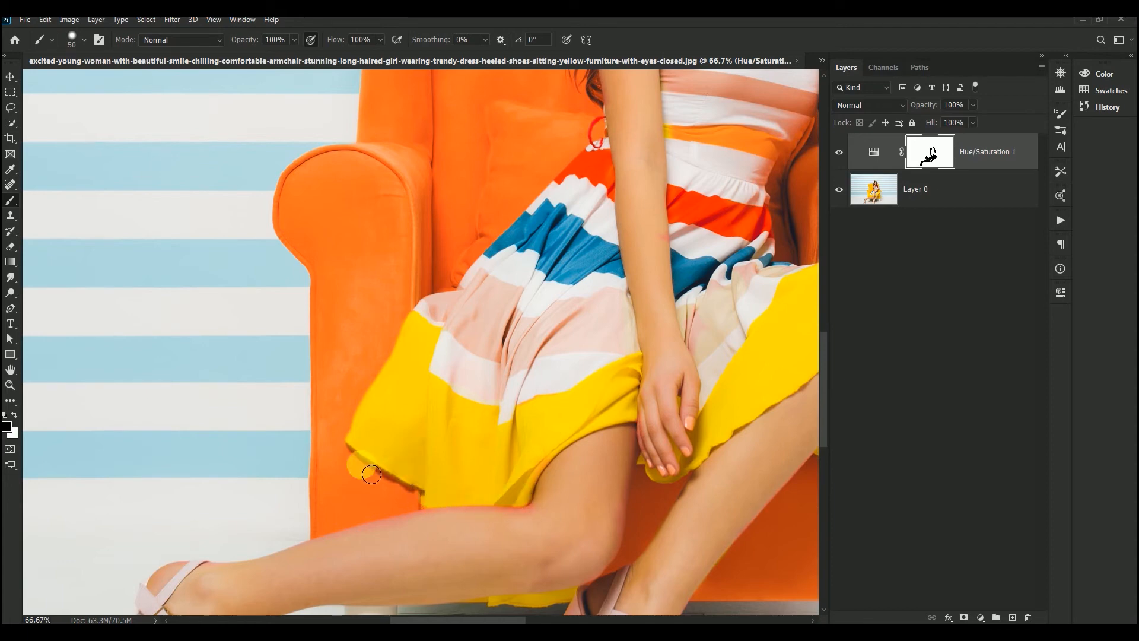
# - Paint white on the mask just below the spread skirt's hem to return the spill to orange
pyautogui.click(333, 452)
pyautogui.press('x')
pyautogui.moveTo(377, 481); pyautogui.dragTo(428, 512)
pyautogui.press('x')
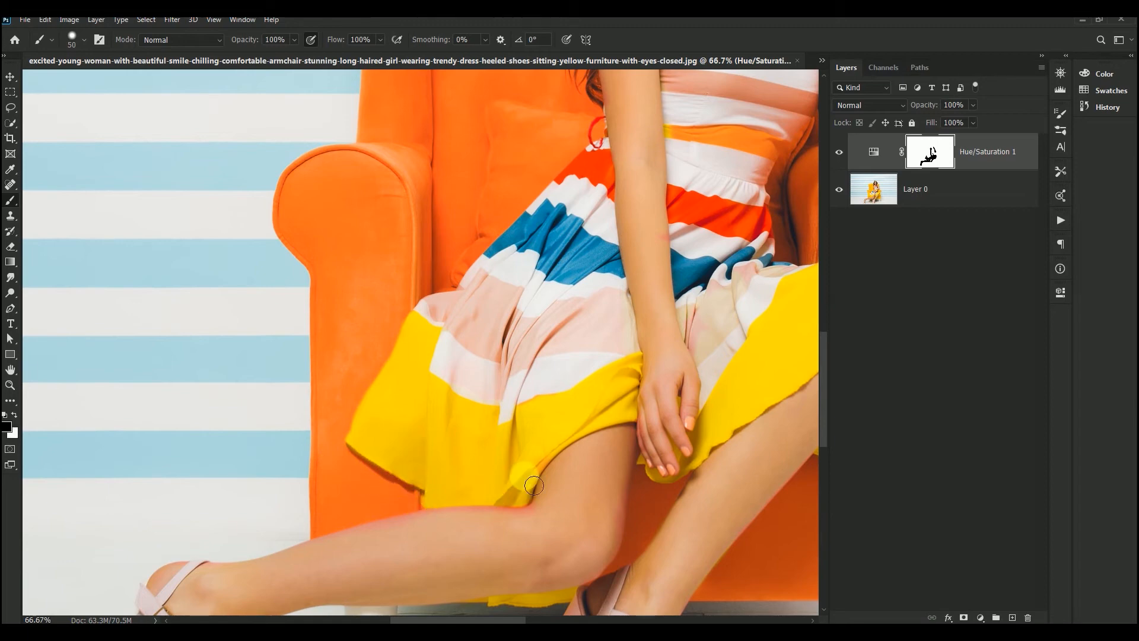
# - Mask the pink skirt stripe beside the hand to restore its beige, and paint white around the raised leg's ankle at the chair base
pyautogui.moveTo(529, 323)
pyautogui.mouseDown()
pyautogui.moveTo(511, 383)
pyautogui.moveTo(575, 292)
pyautogui.mouseUp()
pyautogui.moveTo(568, 240)
pyautogui.mouseDown()
pyautogui.moveTo(586, 279)
pyautogui.moveTo(593, 229)
pyautogui.moveTo(662, 222)
pyautogui.moveTo(685, 342)
pyautogui.moveTo(666, 345)
pyautogui.moveTo(644, 414)
pyautogui.moveTo(652, 463)
pyautogui.moveTo(654, 401)
pyautogui.moveTo(672, 359)
pyautogui.moveTo(710, 319)
pyautogui.moveTo(690, 381)
pyautogui.moveTo(741, 331)
pyautogui.moveTo(756, 305)
pyautogui.moveTo(742, 282)
pyautogui.moveTo(686, 291)
pyautogui.moveTo(552, 347)
pyautogui.moveTo(507, 315)
pyautogui.moveTo(509, 385)
pyautogui.moveTo(493, 406)
pyautogui.moveTo(439, 348)
pyautogui.moveTo(445, 377)
pyautogui.moveTo(418, 411)
pyautogui.moveTo(426, 442)
pyautogui.moveTo(443, 478)
pyautogui.moveTo(490, 489)
pyautogui.moveTo(313, 373)
pyautogui.mouseUp()
pyautogui.moveTo(446, 427); pyautogui.dragTo(463, 353)
pyautogui.press('x')
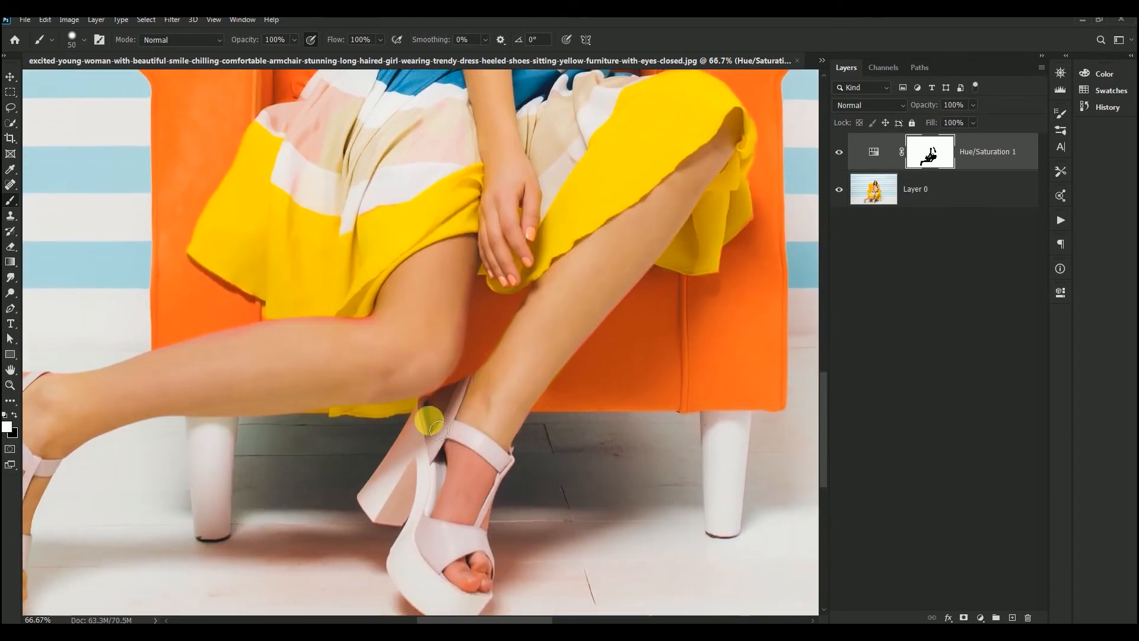
pyautogui.moveTo(427, 416)
pyautogui.mouseDown()
pyautogui.moveTo(385, 506)
pyautogui.moveTo(442, 437)
pyautogui.moveTo(533, 426)
pyautogui.moveTo(556, 409)
pyautogui.mouseUp()
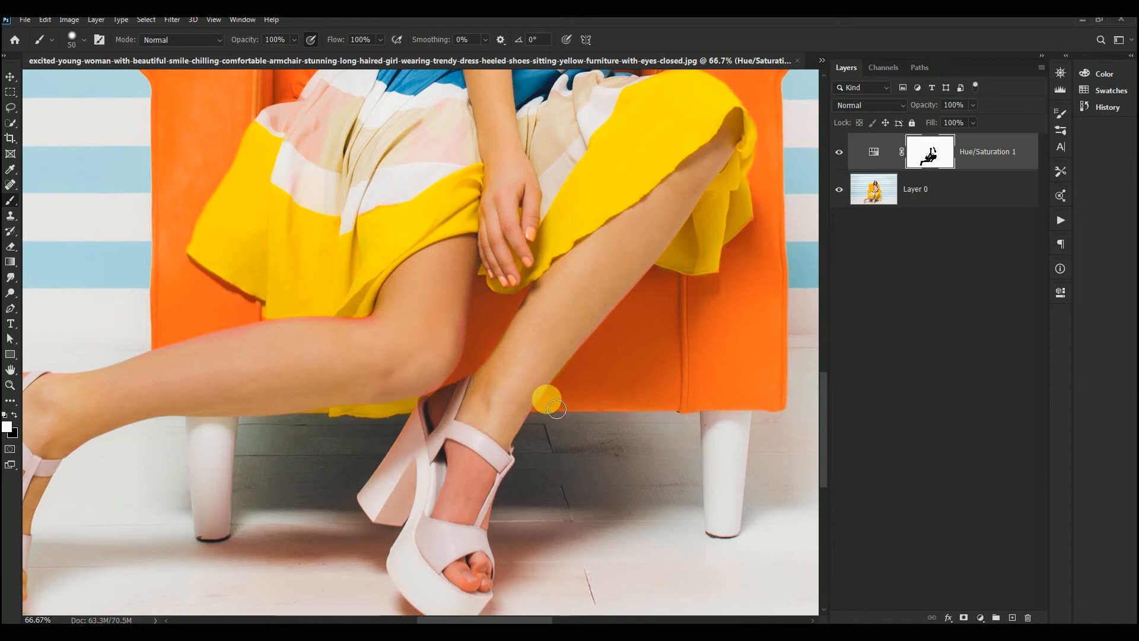
# - Fit the photo to the window and toggle the Hue/Saturation 1 layer's visibility to compare the result
pyautogui.hotkey('ctrl', '0')
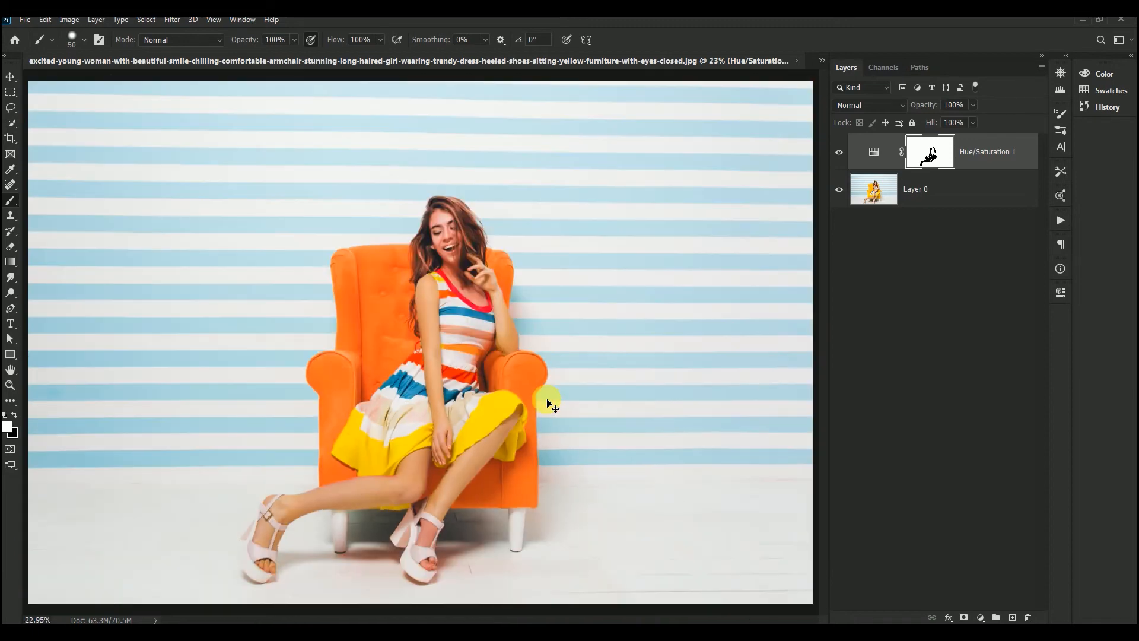
pyautogui.click(839, 153)
pyautogui.click(838, 153)
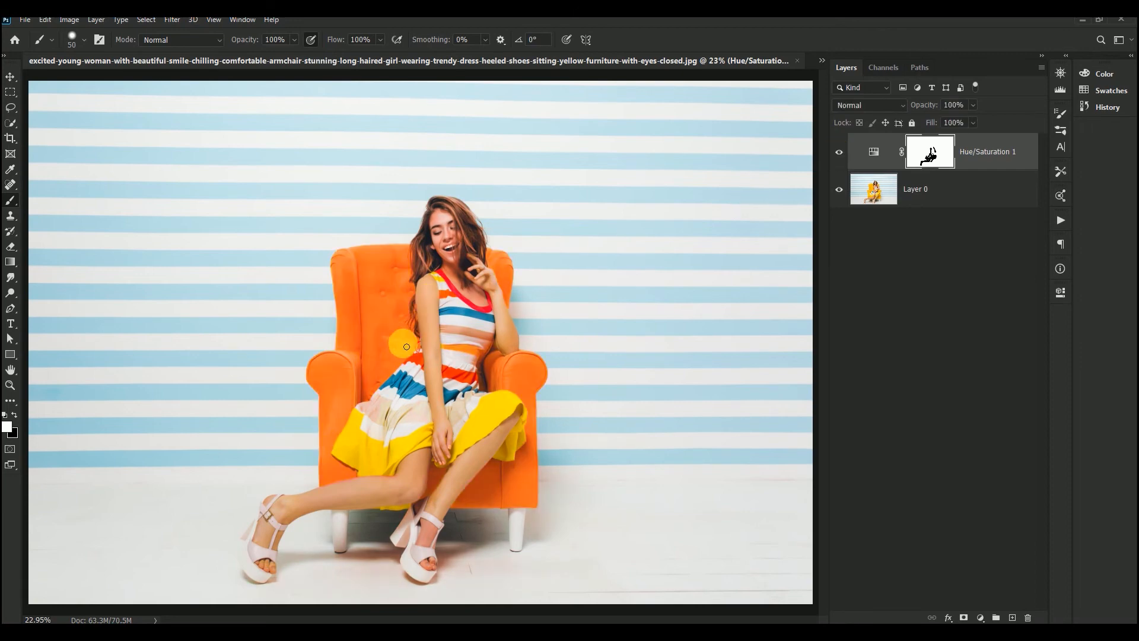
# - Paint black on the mask over the orange waist stripe of the dress to restore its yellow
pyautogui.click(460, 349)
pyautogui.moveTo(469, 352); pyautogui.dragTo(454, 353)
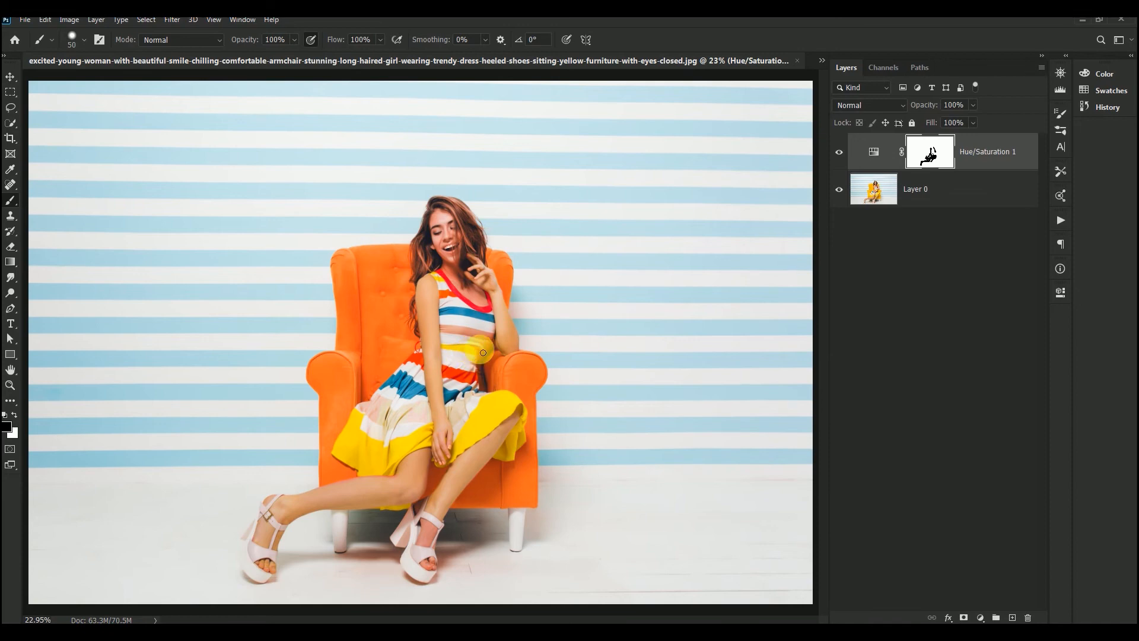
pyautogui.hotkey('ctrl', '1')
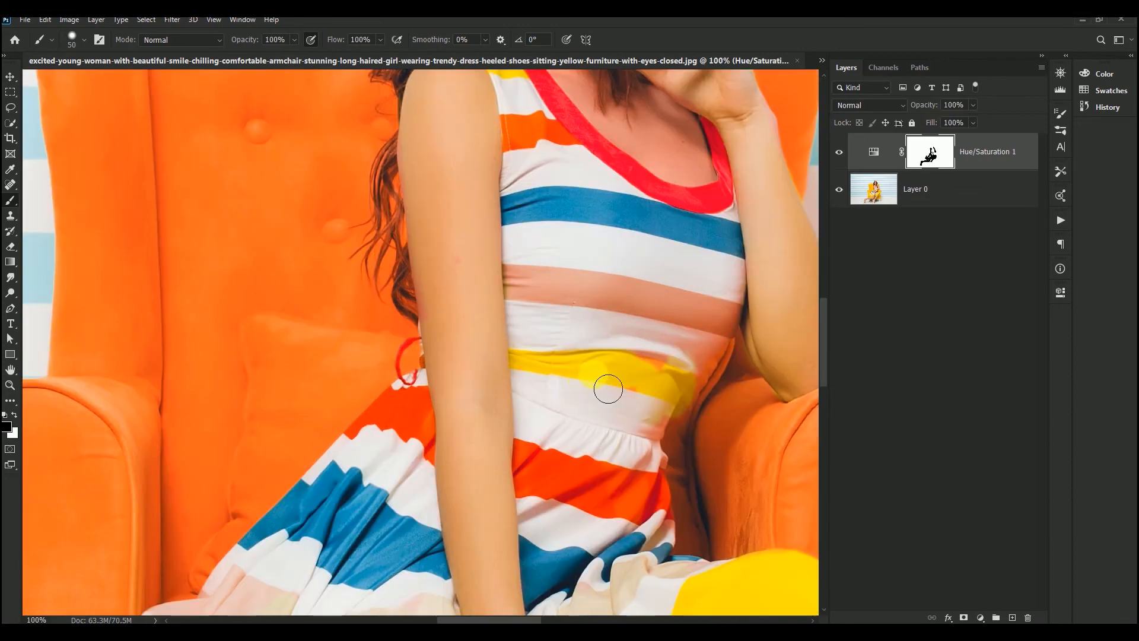
pyautogui.moveTo(605, 386)
pyautogui.mouseDown()
pyautogui.moveTo(651, 374)
pyautogui.moveTo(645, 393)
pyautogui.mouseUp()
# - Refine the mask around the dress waist with white and black strokes to clean its edge against the chair
pyautogui.press('x')
pyautogui.moveTo(721, 380)
pyautogui.mouseDown()
pyautogui.moveTo(722, 364)
pyautogui.moveTo(690, 414)
pyautogui.moveTo(699, 435)
pyautogui.moveTo(712, 398)
pyautogui.moveTo(667, 412)
pyautogui.moveTo(671, 376)
pyautogui.moveTo(656, 384)
pyautogui.moveTo(662, 475)
pyautogui.moveTo(651, 470)
pyautogui.moveTo(676, 494)
pyautogui.moveTo(662, 508)
pyautogui.mouseUp()
pyautogui.press('x')
pyautogui.press('x')
pyautogui.moveTo(699, 461)
pyautogui.mouseDown()
pyautogui.moveTo(699, 502)
pyautogui.moveTo(675, 421)
pyautogui.moveTo(605, 392)
pyautogui.moveTo(650, 324)
pyautogui.moveTo(537, 309)
pyautogui.mouseUp()
# - Touch up the mask along the arms and bodice with black and white strokes, and fit the whole photo in view
pyautogui.press('x')
pyautogui.press('x')
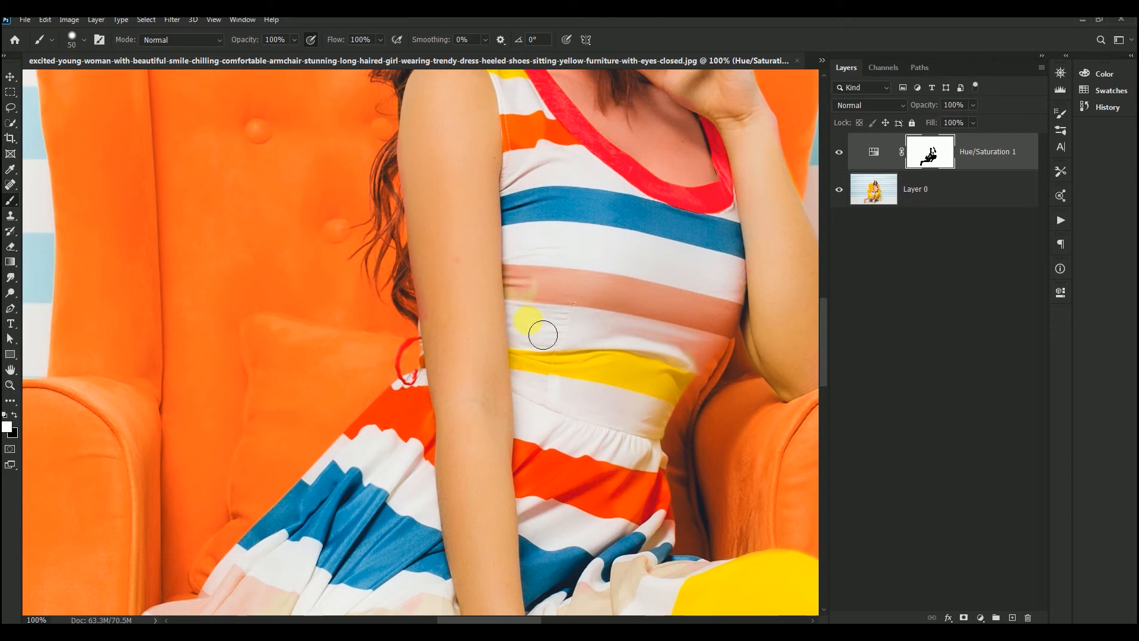
pyautogui.press('x')
pyautogui.moveTo(481, 260)
pyautogui.mouseDown()
pyautogui.moveTo(476, 326)
pyautogui.moveTo(441, 302)
pyautogui.moveTo(443, 127)
pyautogui.moveTo(461, 263)
pyautogui.moveTo(482, 259)
pyautogui.moveTo(500, 353)
pyautogui.mouseUp()
pyautogui.press('space')
pyautogui.moveTo(626, 311); pyautogui.dragTo(473, 327)
pyautogui.moveTo(611, 290)
pyautogui.mouseDown()
pyautogui.moveTo(649, 381)
pyautogui.moveTo(635, 317)
pyautogui.moveTo(650, 381)
pyautogui.moveTo(647, 343)
pyautogui.moveTo(668, 397)
pyautogui.moveTo(690, 395)
pyautogui.moveTo(605, 294)
pyautogui.moveTo(649, 395)
pyautogui.moveTo(710, 395)
pyautogui.moveTo(653, 404)
pyautogui.moveTo(632, 358)
pyautogui.moveTo(742, 415)
pyautogui.moveTo(730, 396)
pyautogui.moveTo(723, 417)
pyautogui.moveTo(726, 403)
pyautogui.moveTo(686, 402)
pyautogui.moveTo(704, 397)
pyautogui.moveTo(624, 417)
pyautogui.moveTo(619, 426)
pyautogui.moveTo(641, 450)
pyautogui.mouseUp()
pyautogui.press('x')
pyautogui.press('x')
pyautogui.press('x')
pyautogui.hotkey('ctrl', '0')
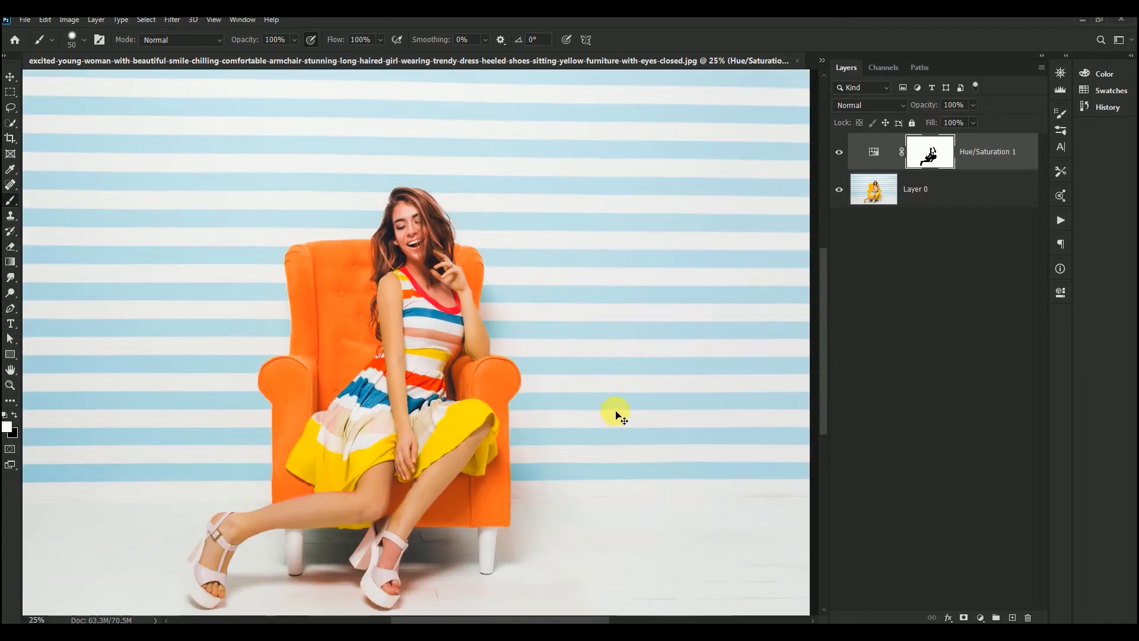
# - Switch to the document stylish-woman-summer-outfit-isolated-posing-fashion-trend-isolated.jpg with the Move tool active
pyautogui.hotkey('ctrl', '-')
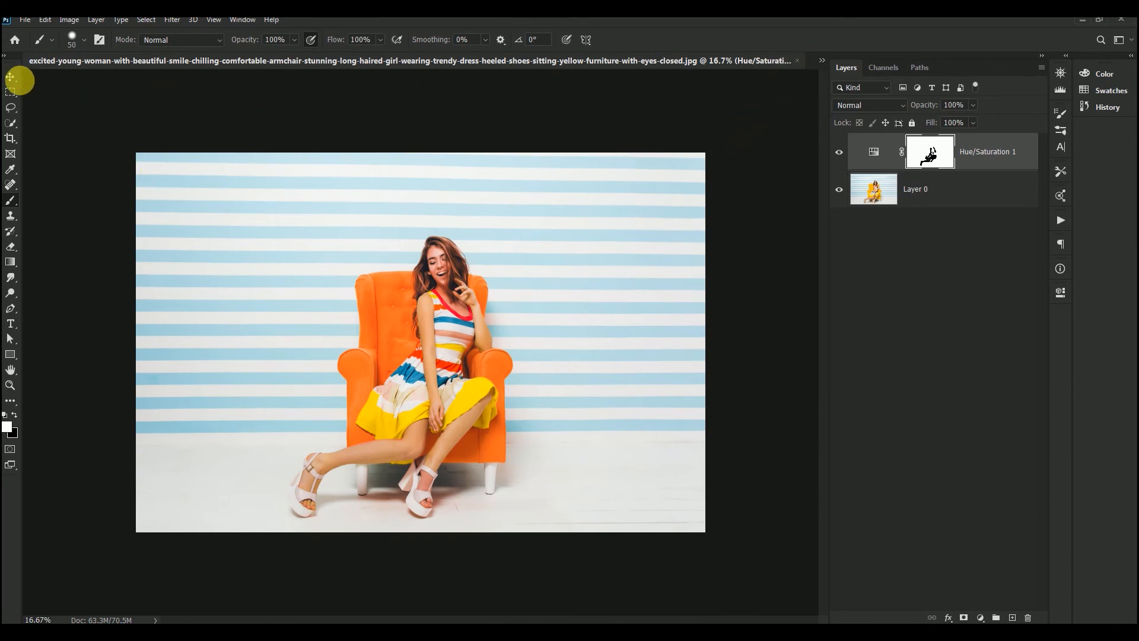
pyautogui.click(10, 77)
pyautogui.click(822, 61)
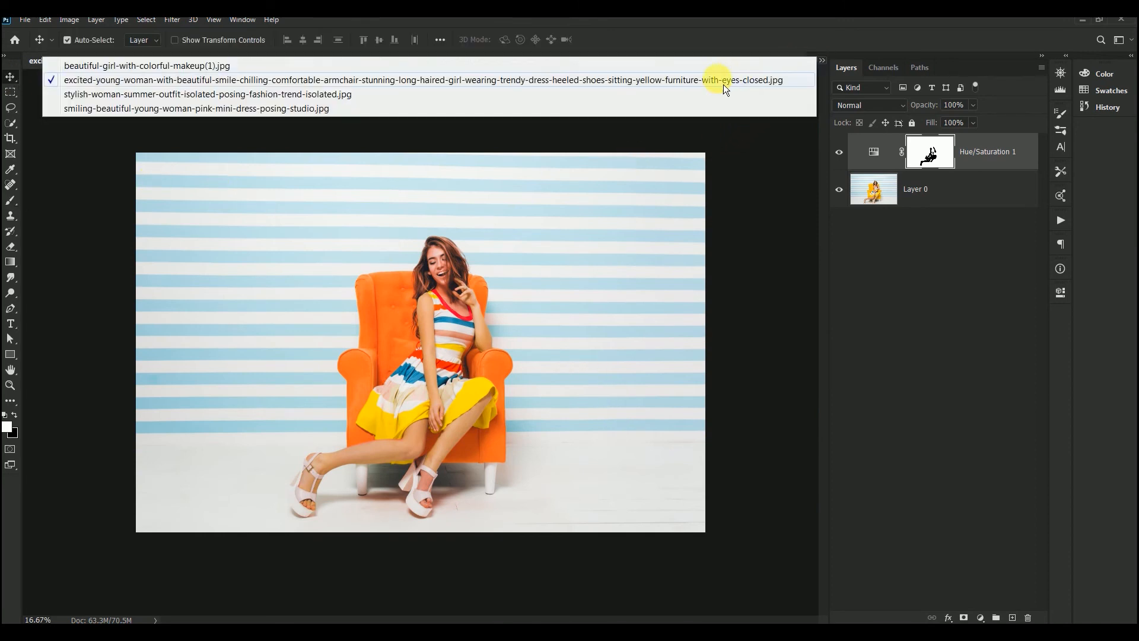
pyautogui.click(672, 97)
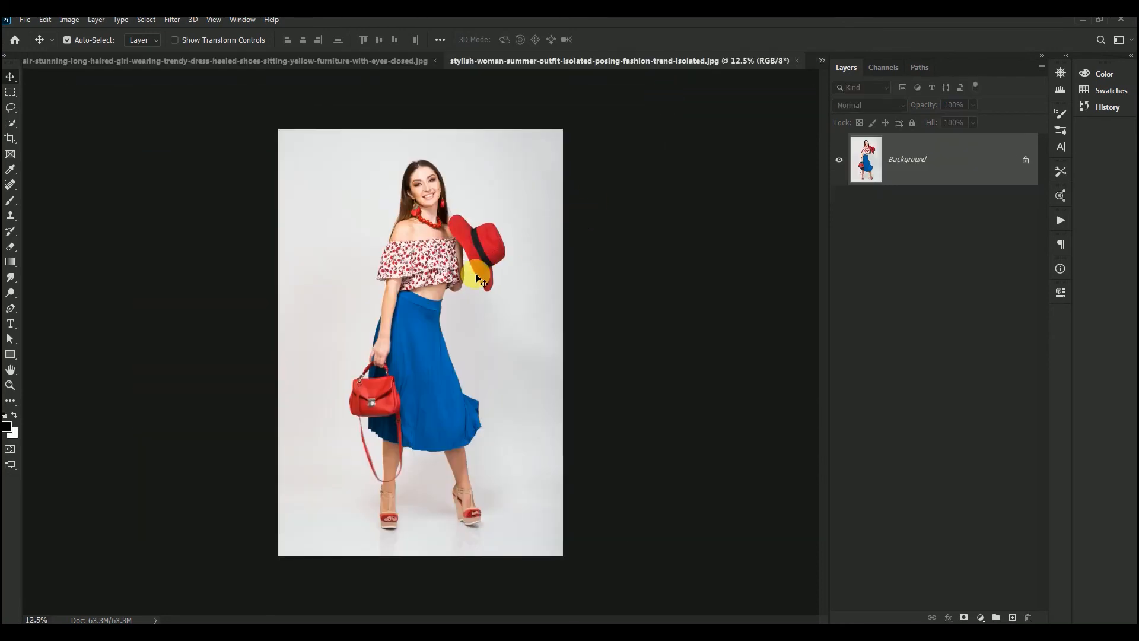
# - Add a Hue/Saturation adjustment layer above the photo of the woman in the blue skirt
pyautogui.hotkey('ctrl', '+')
pyautogui.hotkey('ctrl', '+')
pyautogui.hotkey('ctrl', '+')
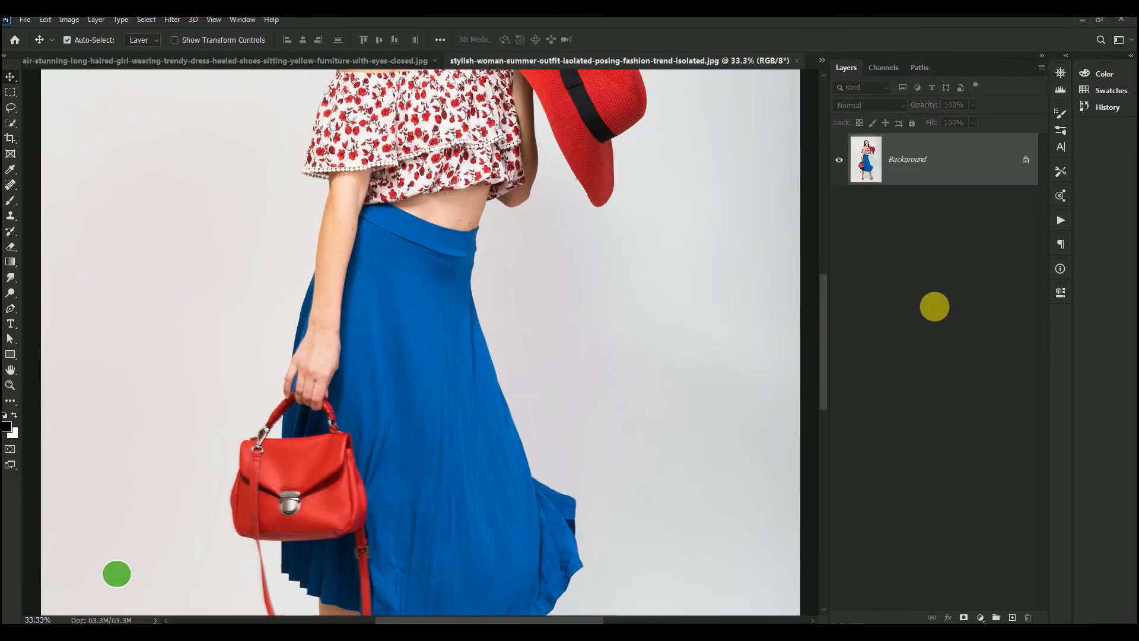
pyautogui.click(979, 617)
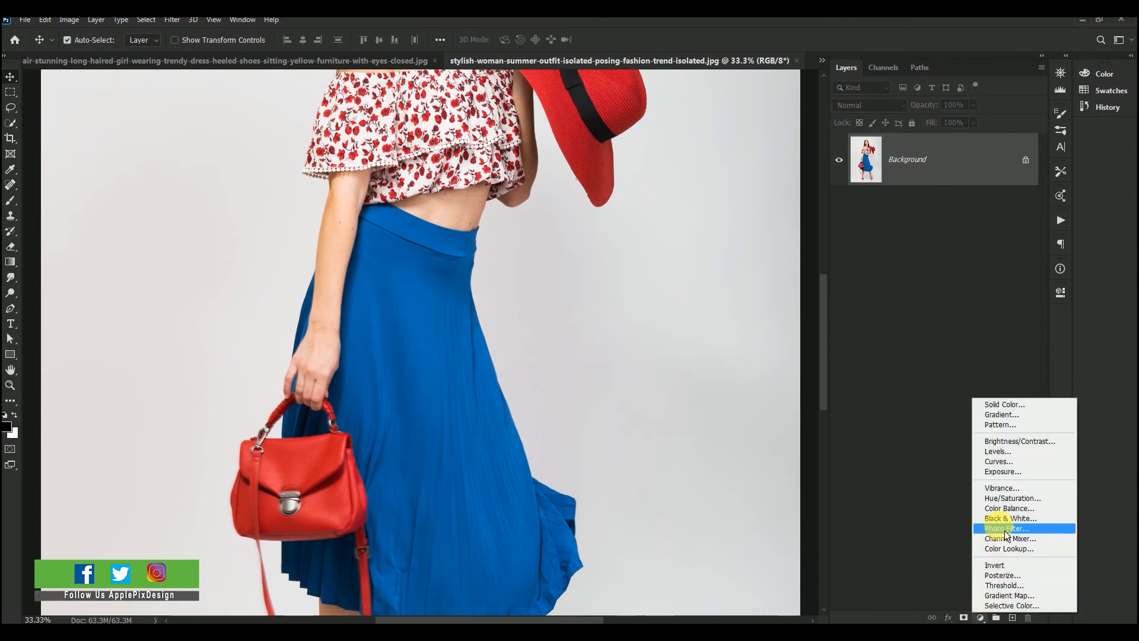
pyautogui.click(1010, 502)
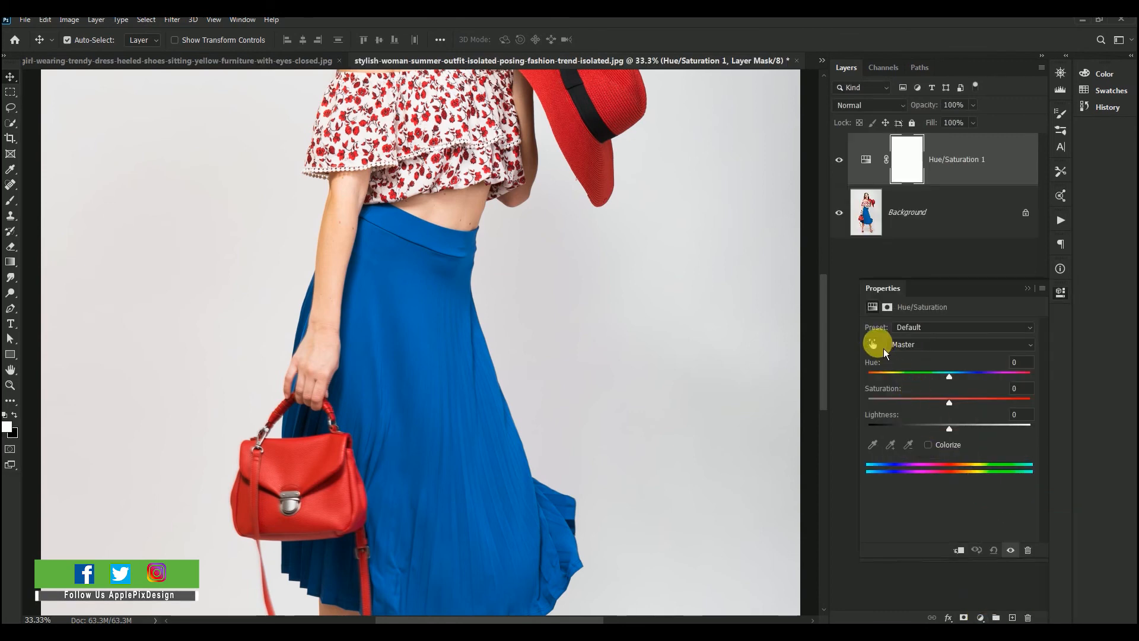
# - Restrict the Hue/Saturation adjustment to Blues sampled from the skirt and set Hue to -64 to turn it green
pyautogui.click(903, 344)
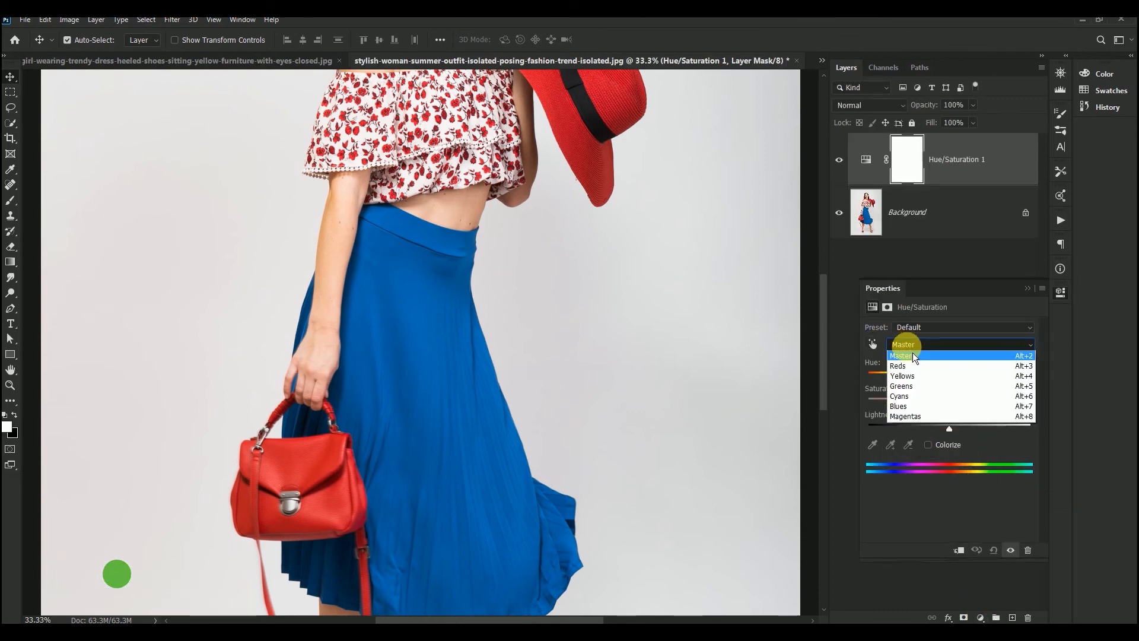
pyautogui.click(907, 406)
pyautogui.click(871, 445)
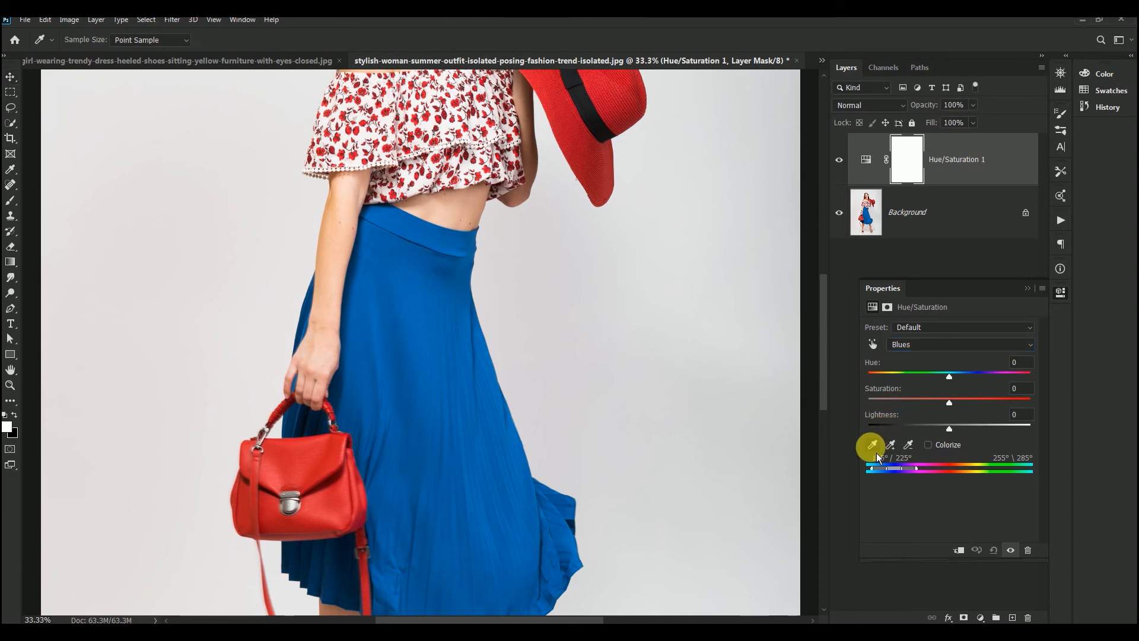
pyautogui.click(425, 372)
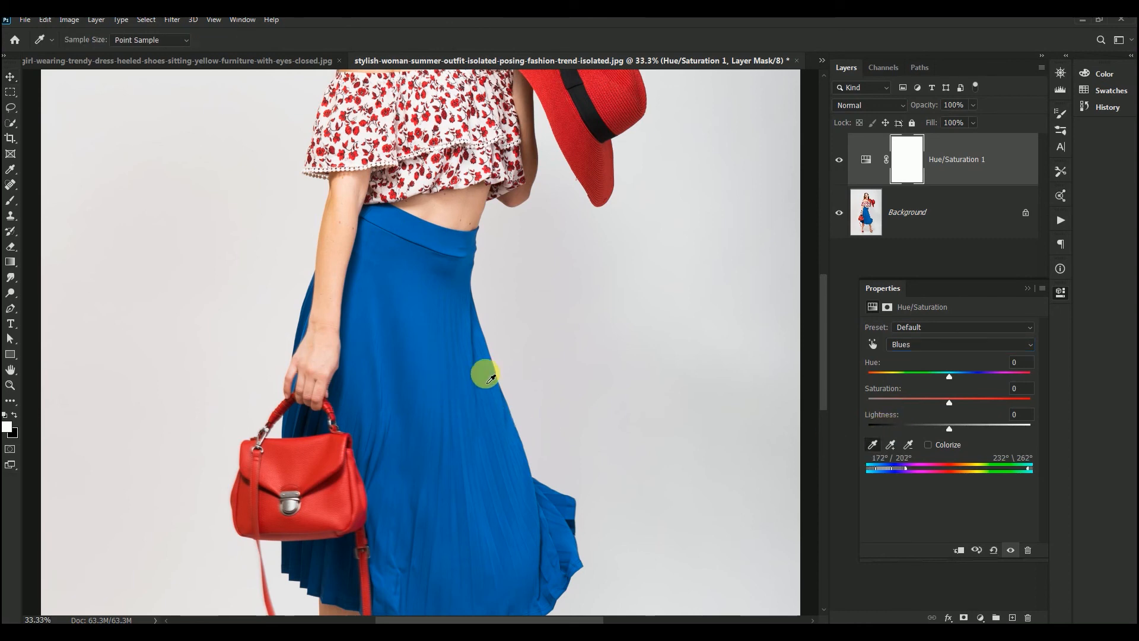
pyautogui.moveTo(949, 376); pyautogui.dragTo(911, 375)
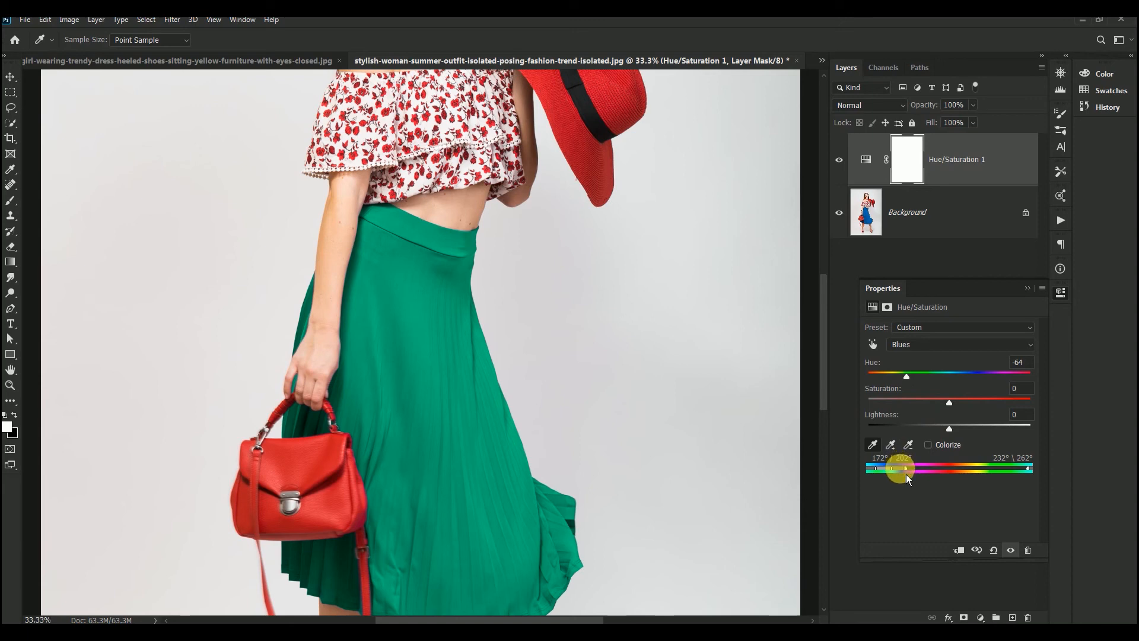
# - Try extending the upper end of the Blues range to 356°\25°, and undo the range change
pyautogui.moveTo(906, 475); pyautogui.dragTo(962, 476)
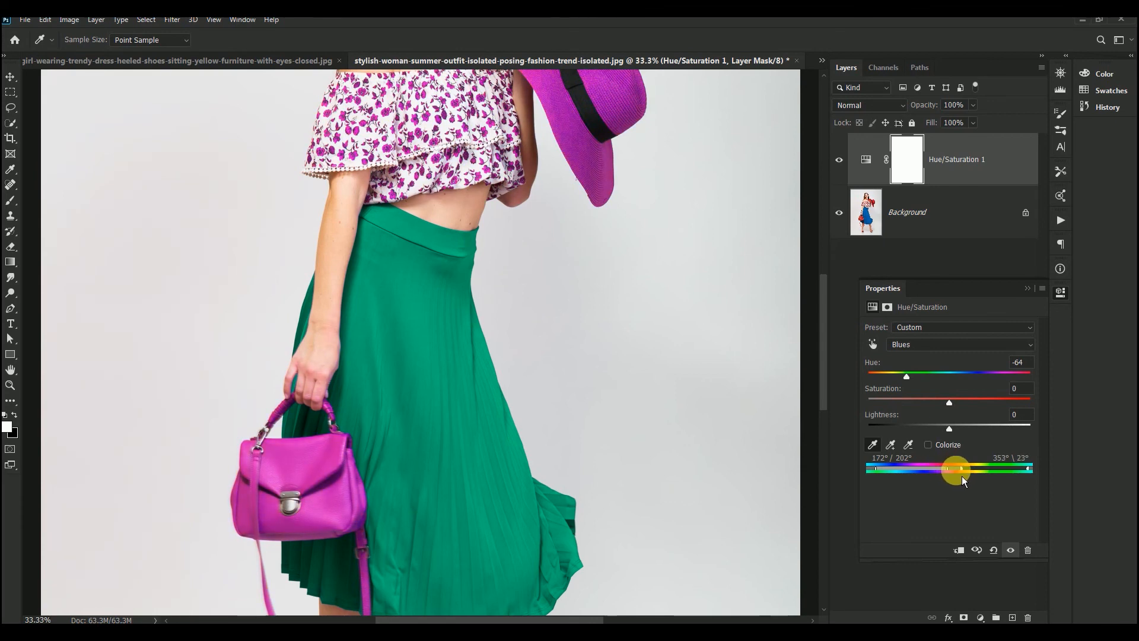
pyautogui.hotkey('ctrl', '-')
pyautogui.hotkey('ctrl', '-')
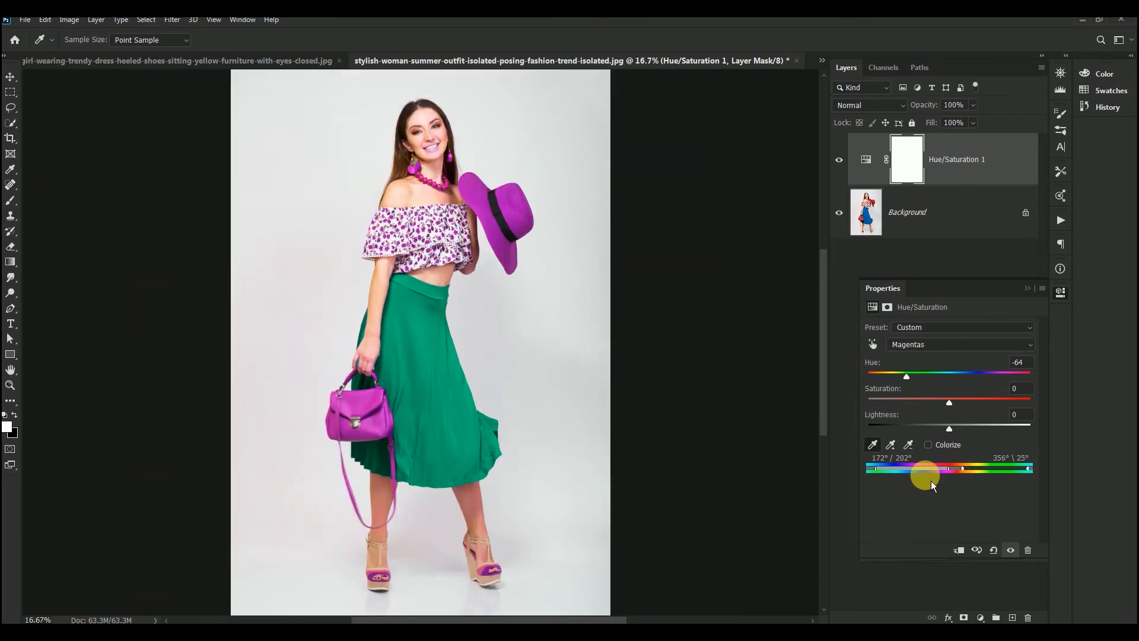
pyautogui.hotkey('ctrl', '+')
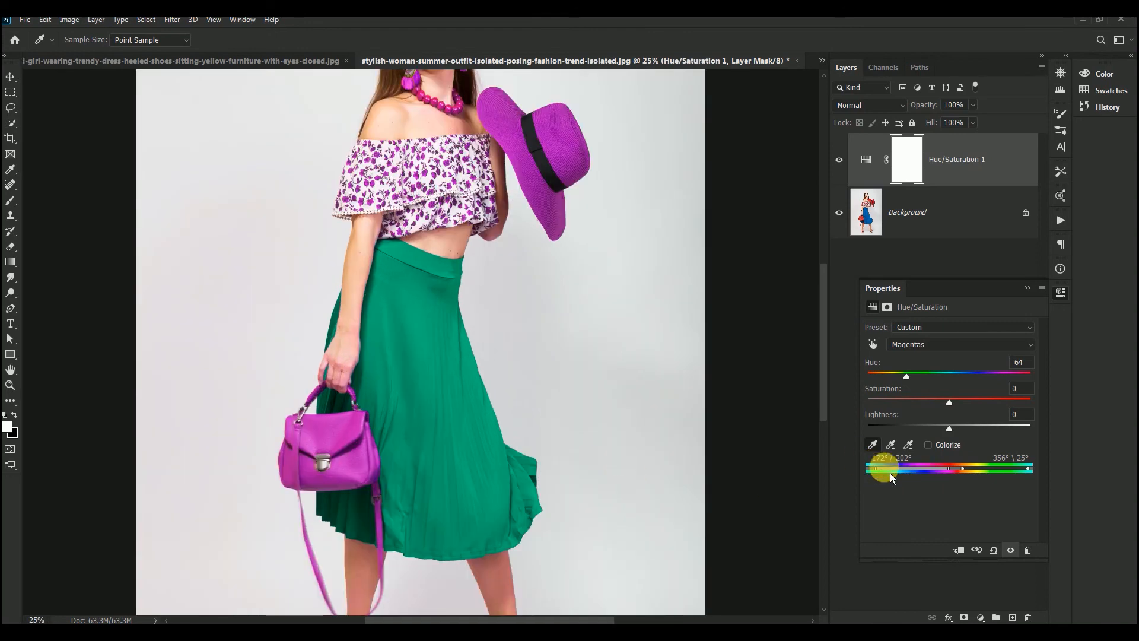
pyautogui.hotkey('ctrl', 'z')
# - Extend the lower falloff of the Blues range to 110° and collapse the adjustment's settings
pyautogui.moveTo(627, 302); pyautogui.dragTo(656, 387)
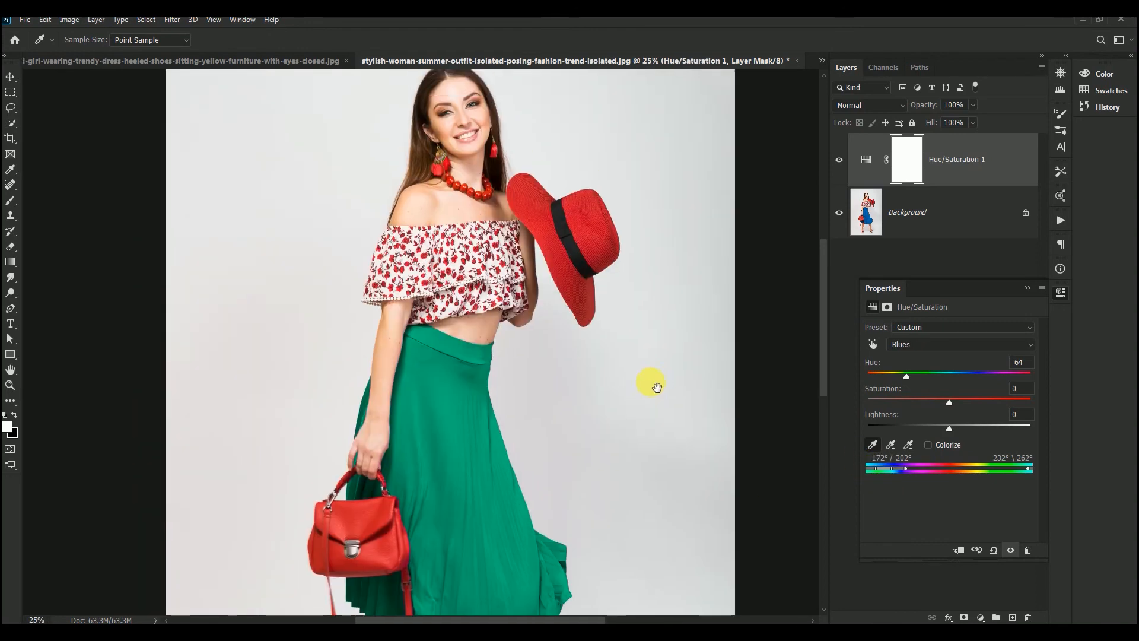
pyautogui.moveTo(1034, 475); pyautogui.dragTo(981, 469)
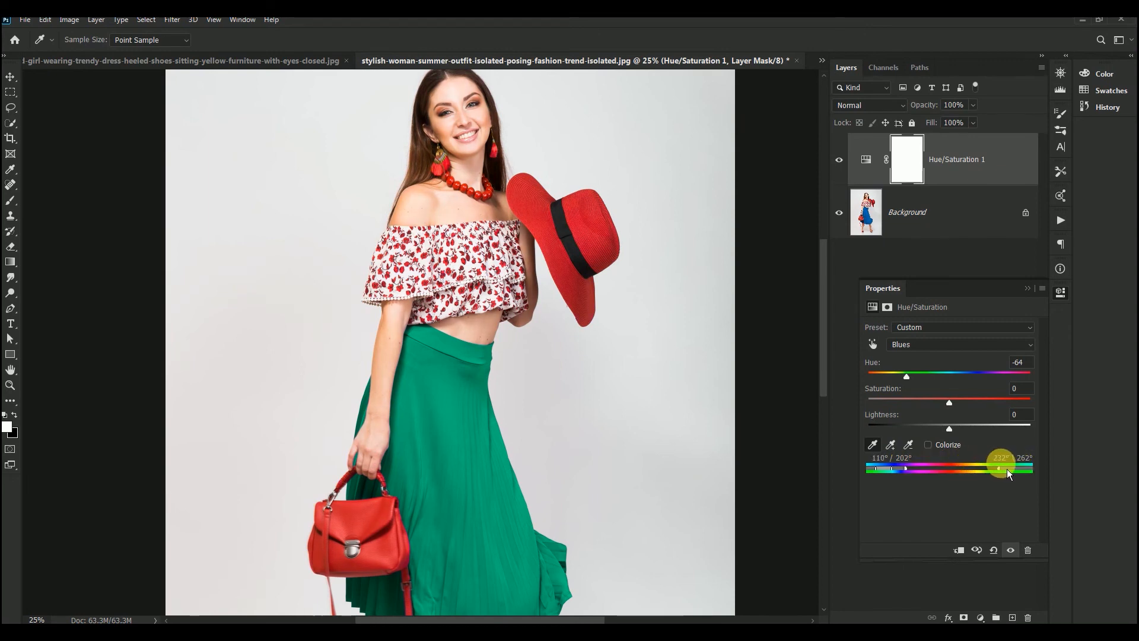
pyautogui.click(1032, 291)
# - Toggle the Hue/Saturation 1 layer's visibility to compare the green skirt with the original blue
pyautogui.click(845, 165)
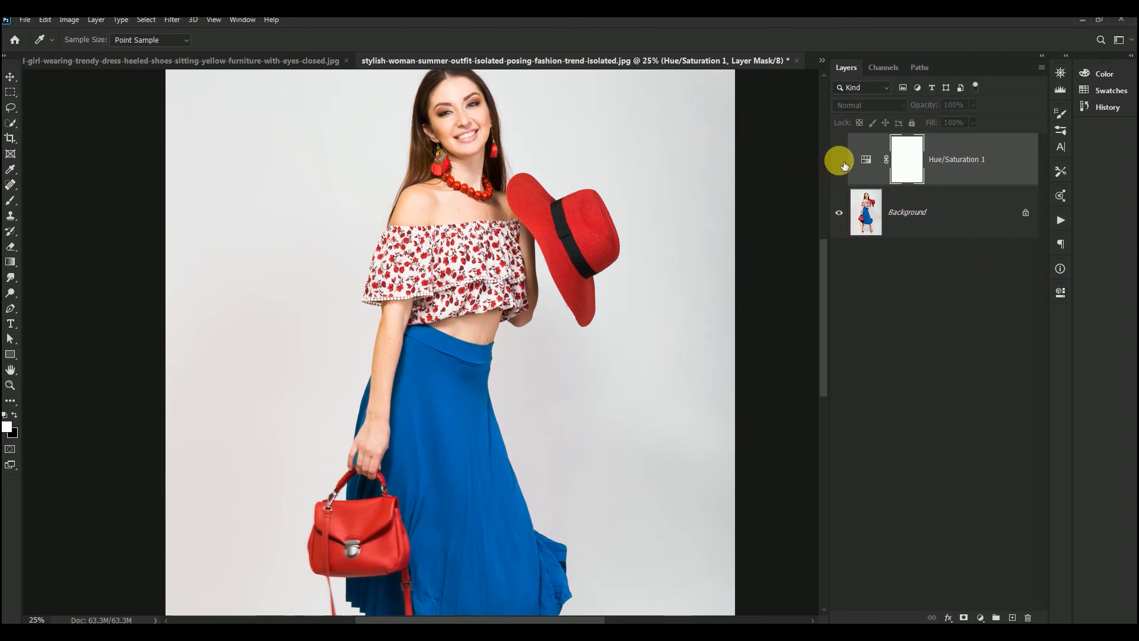
pyautogui.click(845, 165)
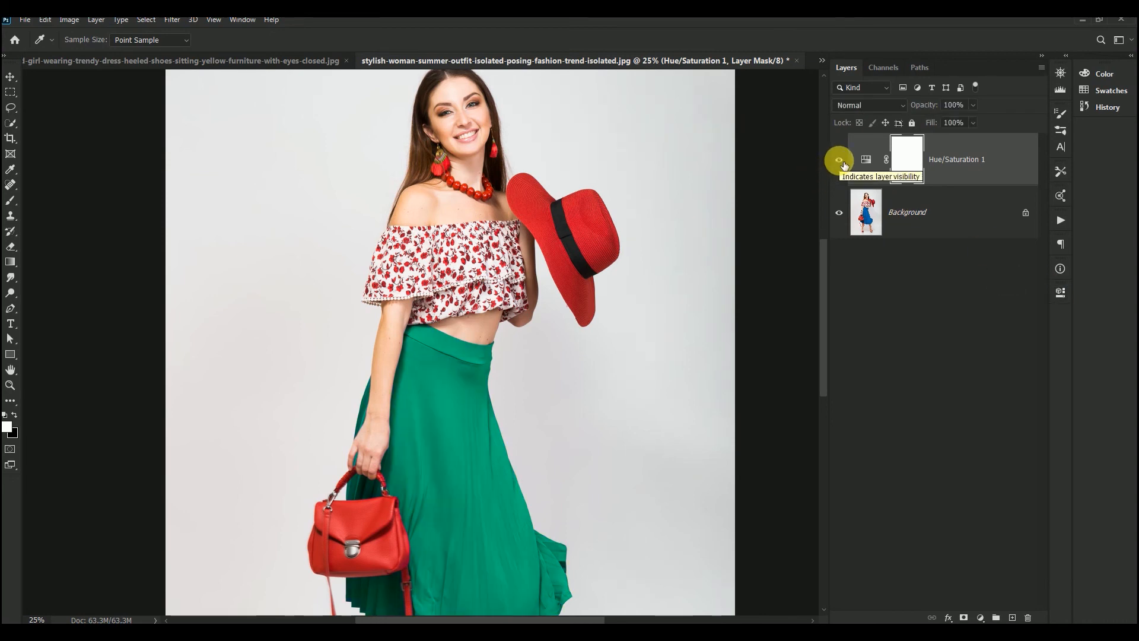
pyautogui.click(845, 165)
pyautogui.click(844, 166)
pyautogui.hotkey('ctrl', '-')
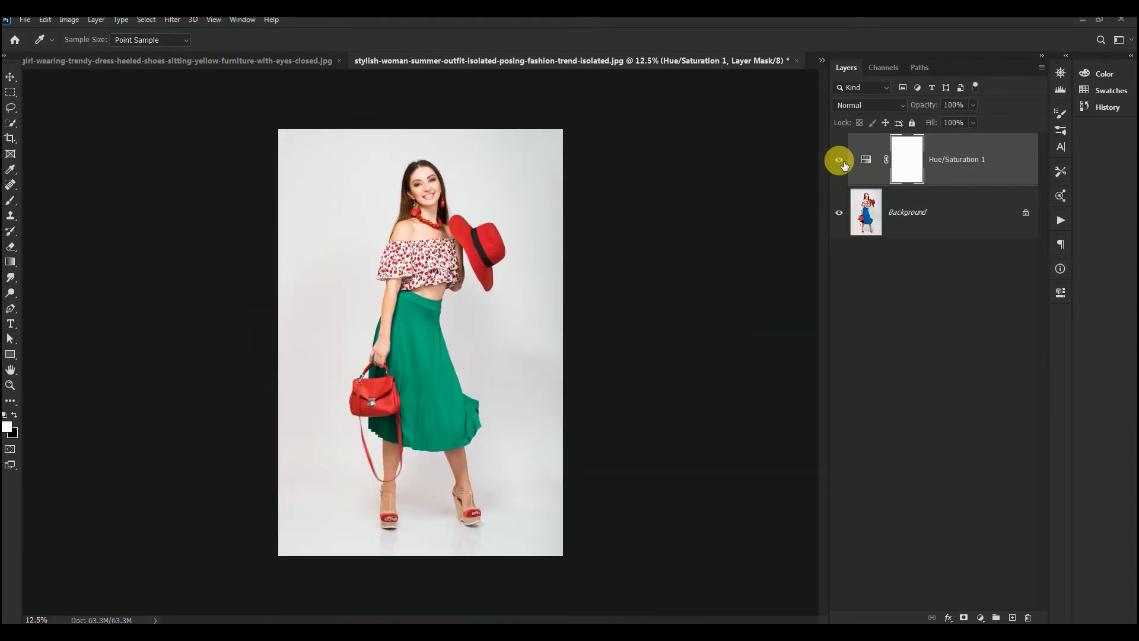
# - Switch to smiling-beautiful-young-woman-pink-mini-dress-posing-studio.jpg and unlock its Background layer
pyautogui.click(822, 62)
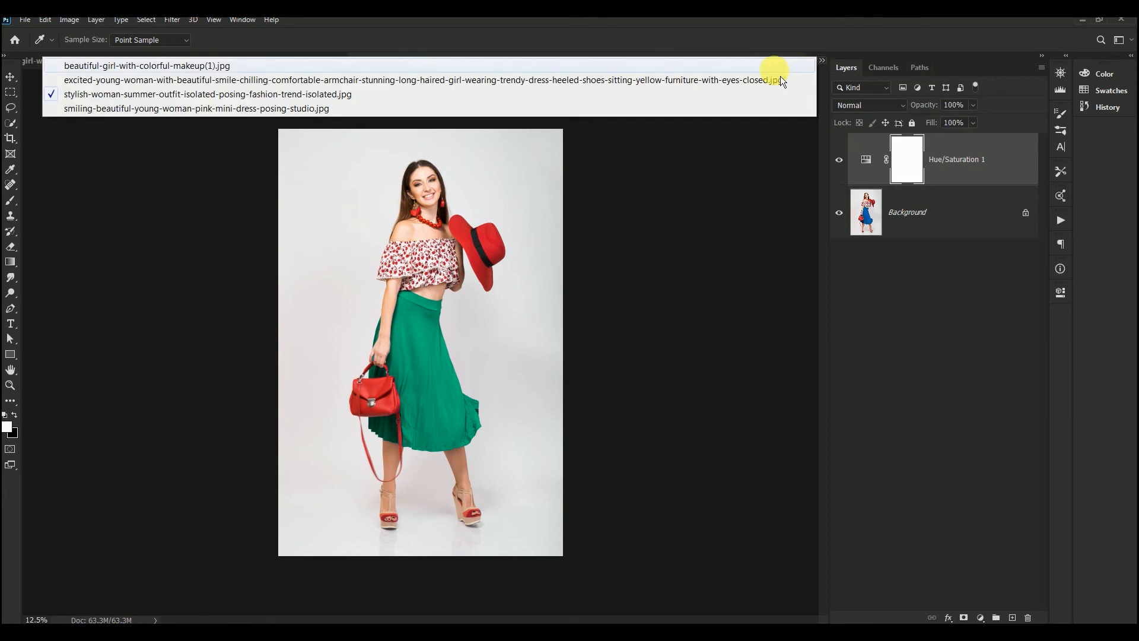
pyautogui.click(685, 110)
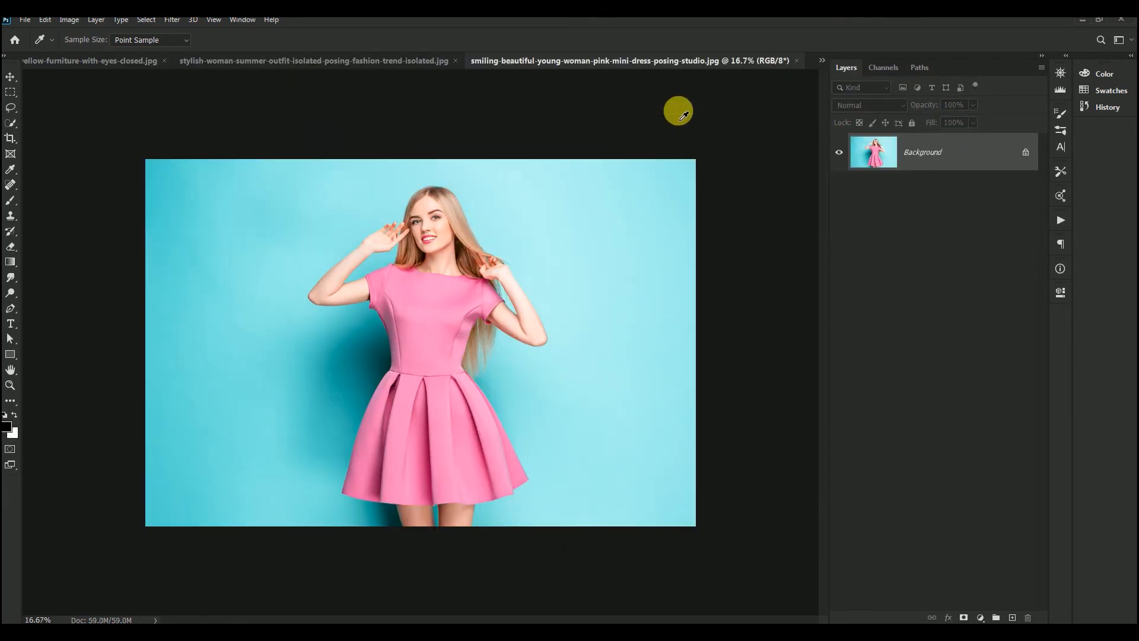
pyautogui.click(1029, 157)
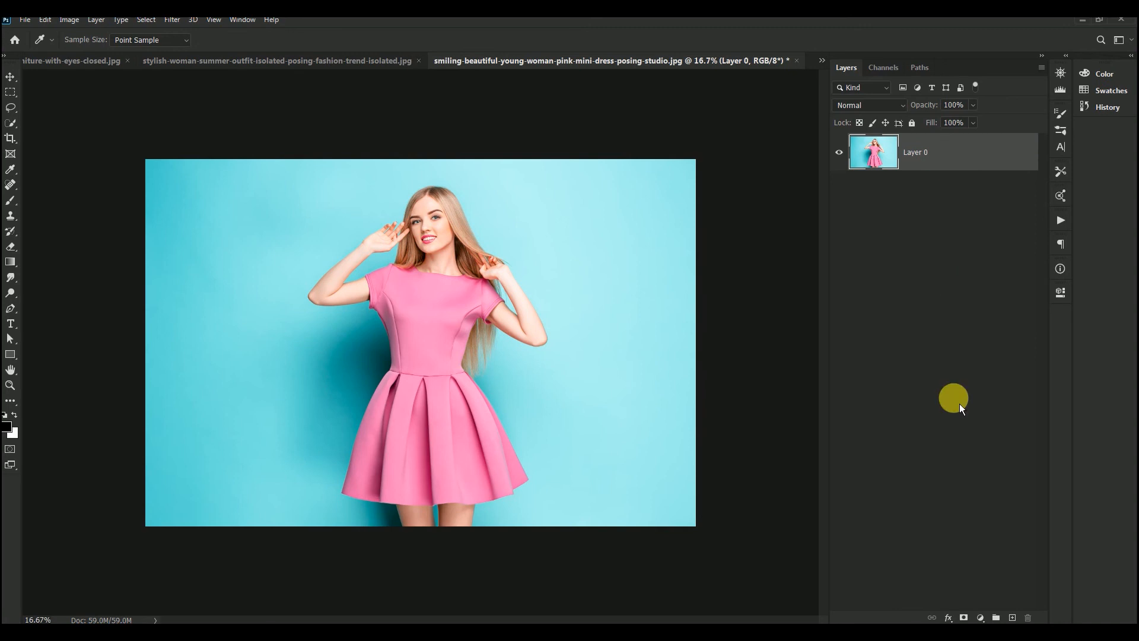
# - Add a Hue/Saturation adjustment layer above the pink dress photo and activate the Move tool
pyautogui.click(980, 618)
pyautogui.click(1024, 504)
pyautogui.press('v')
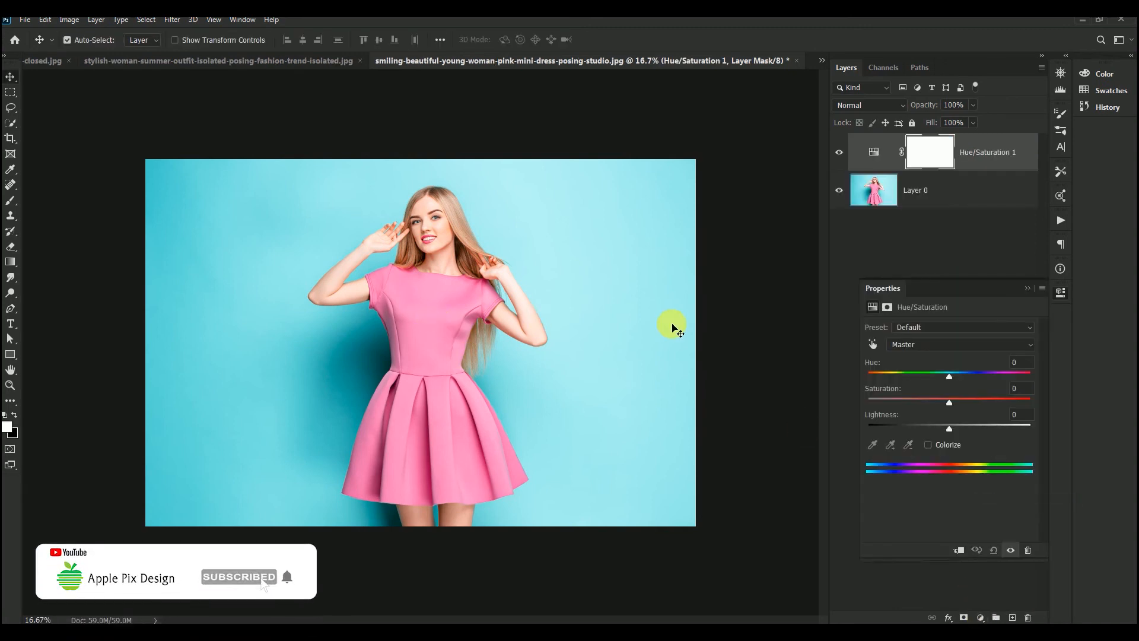
# - Restrict the Hue/Saturation adjustment to Magentas sampled from the pink dress and set Hue to +34 for a coral color
pyautogui.hotkey('ctrl', '+')
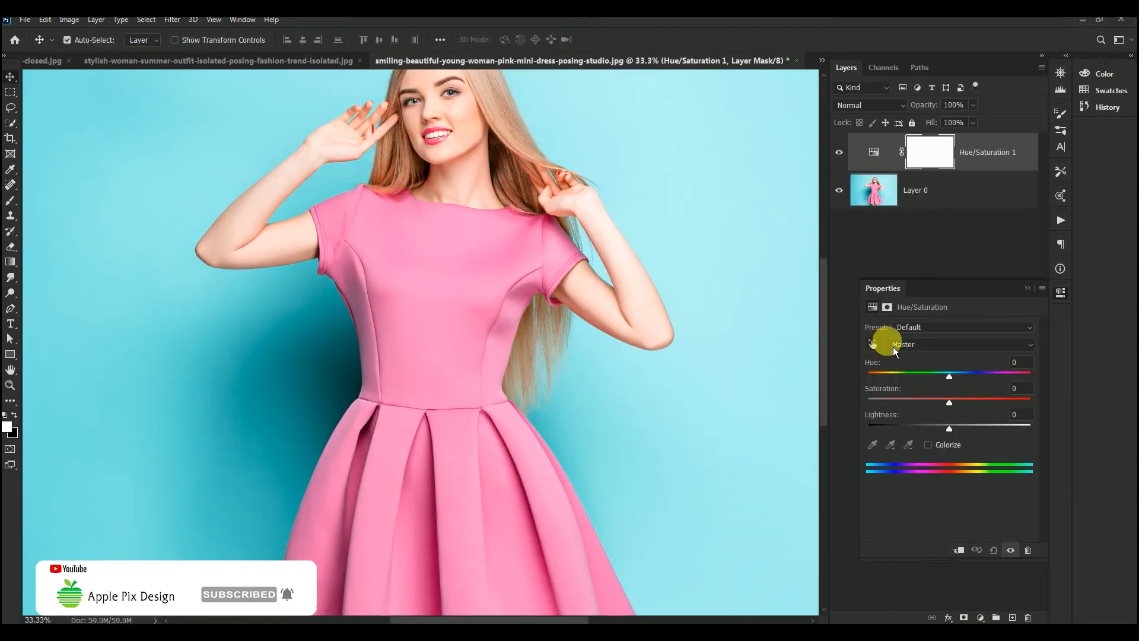
pyautogui.click(920, 351)
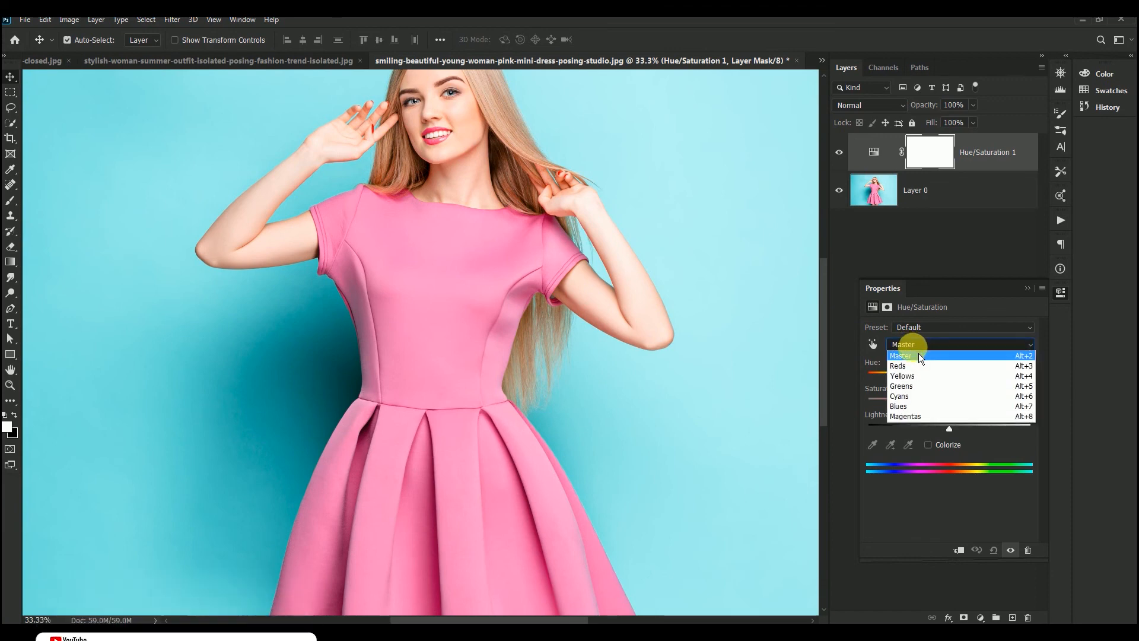
pyautogui.click(913, 422)
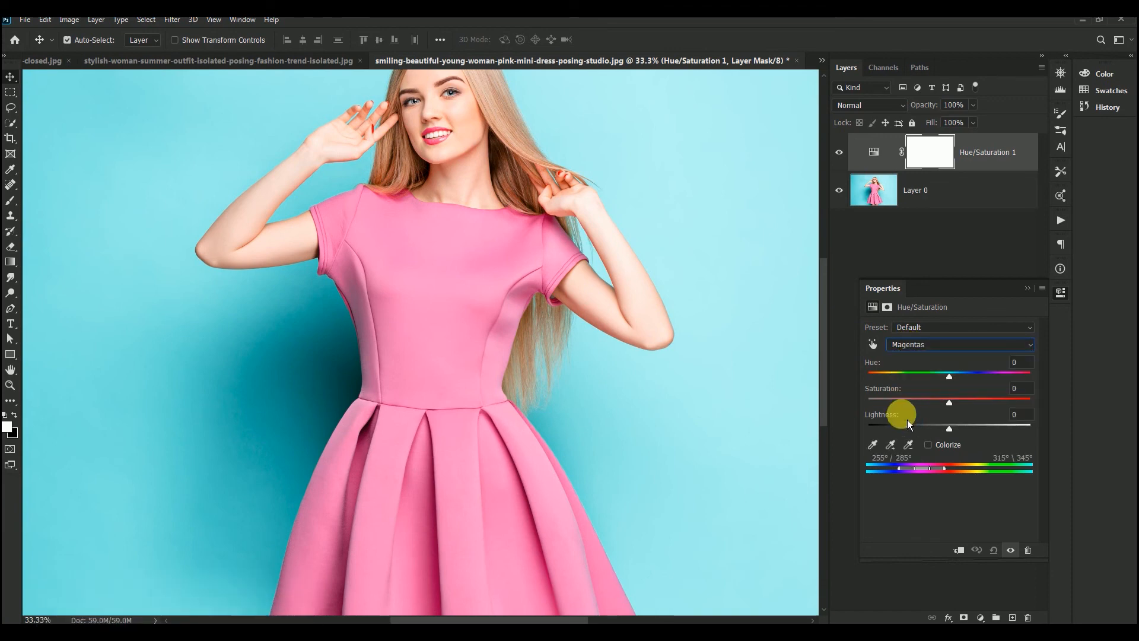
pyautogui.click(873, 445)
pyautogui.click(435, 375)
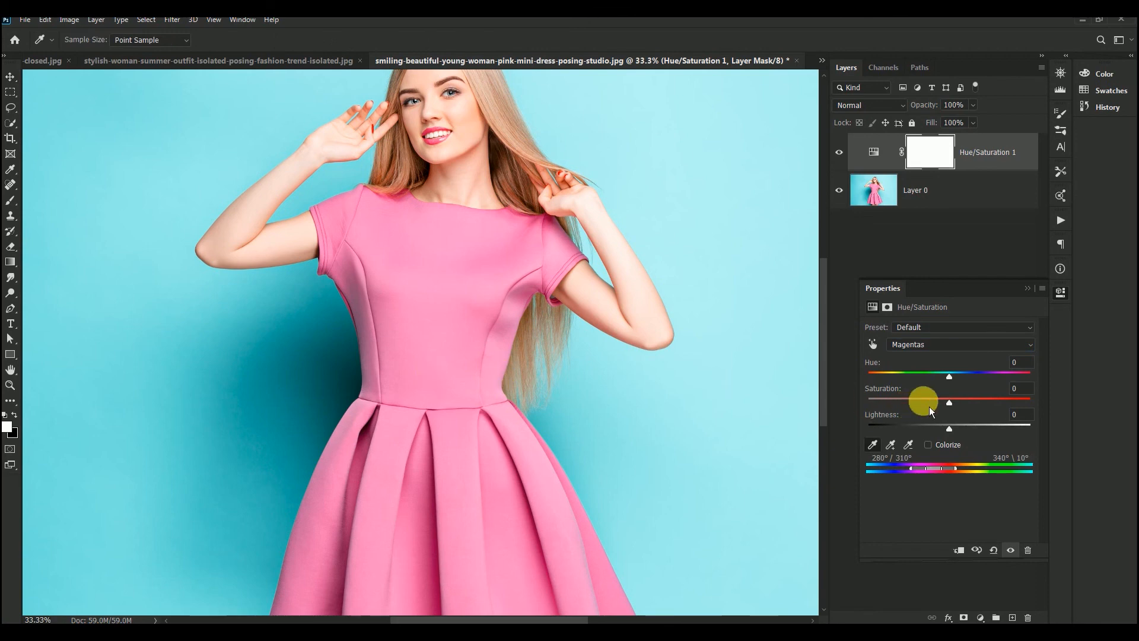
pyautogui.moveTo(953, 383); pyautogui.dragTo(902, 379)
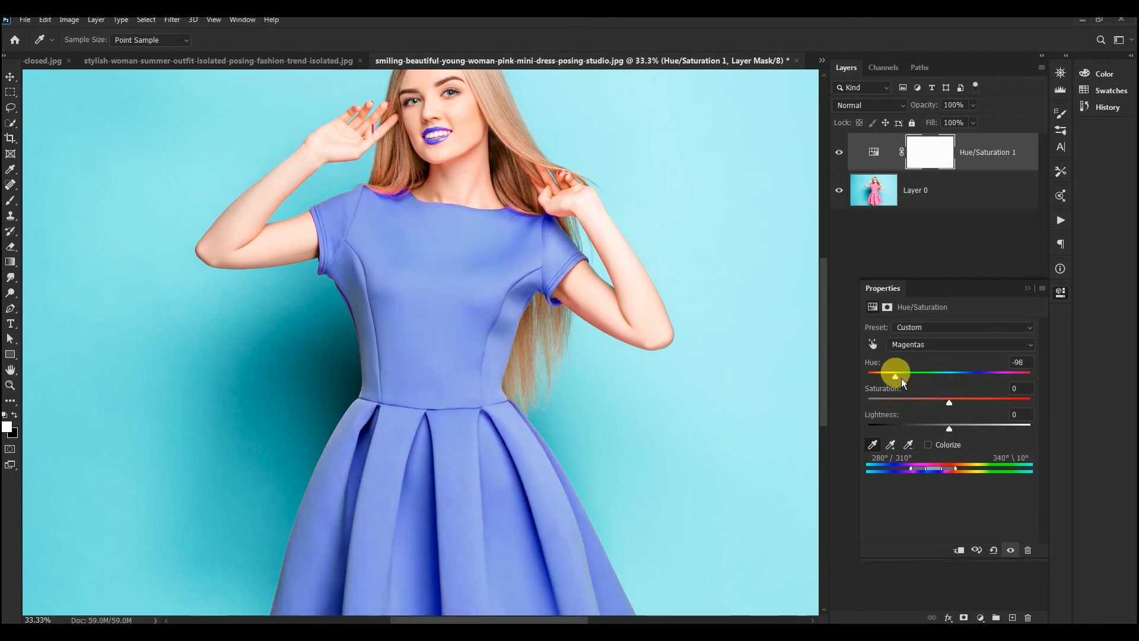
pyautogui.moveTo(901, 379); pyautogui.dragTo(983, 376)
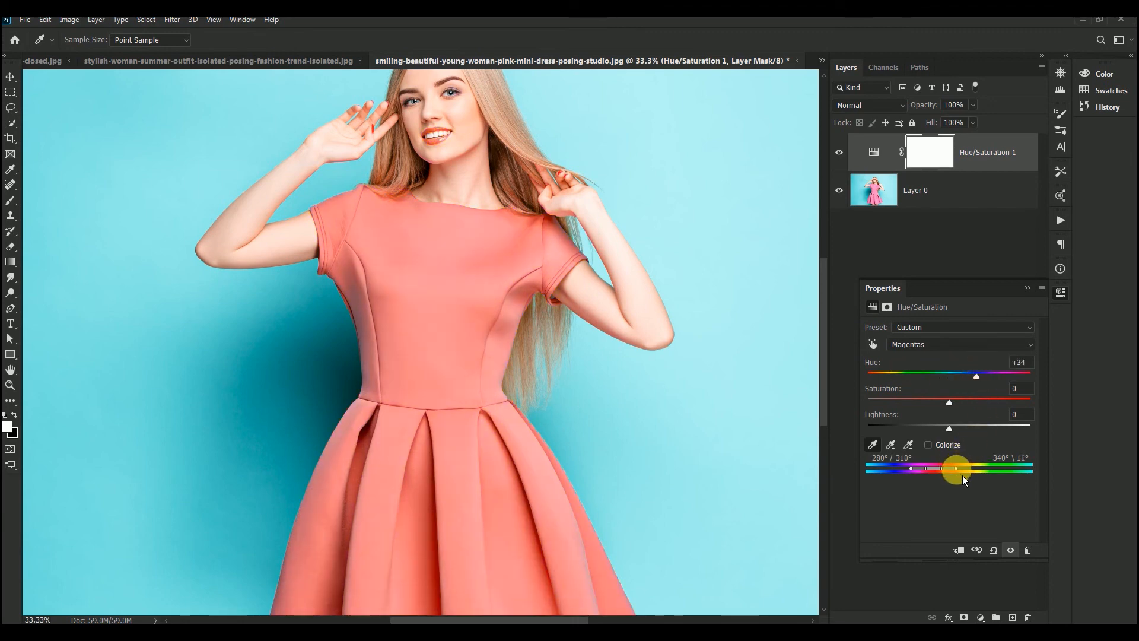
# - Adjust the Magentas range falloffs to 284° at the lower end and 20° at the upper end
pyautogui.moveTo(962, 475)
pyautogui.mouseDown()
pyautogui.moveTo(998, 468)
pyautogui.moveTo(956, 467)
pyautogui.mouseUp()
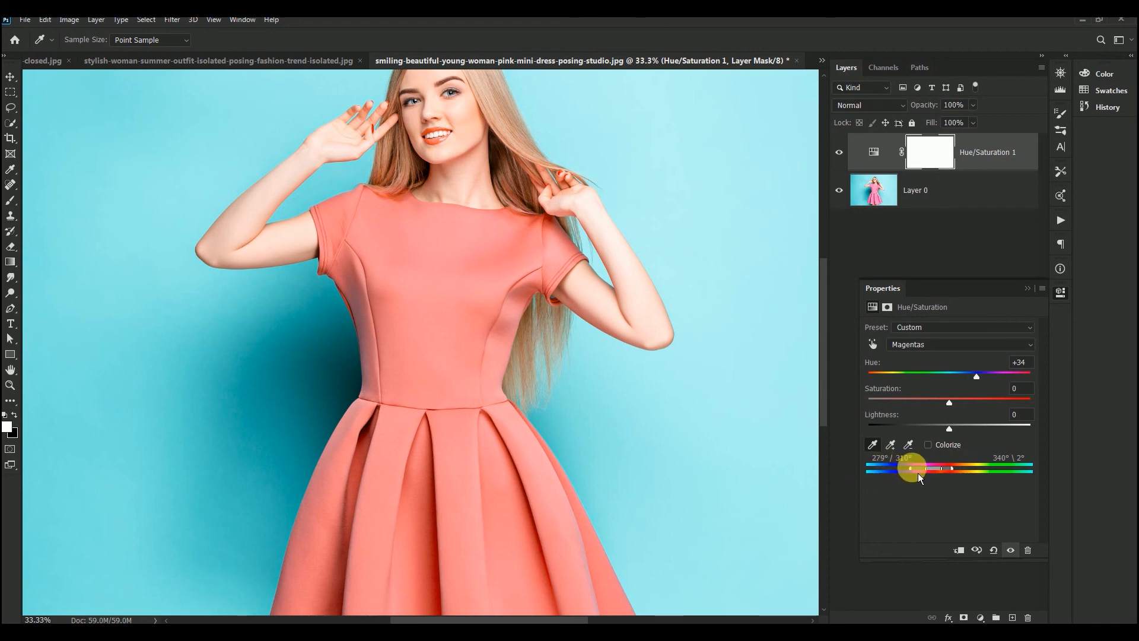
pyautogui.moveTo(919, 473); pyautogui.dragTo(919, 472)
pyautogui.moveTo(948, 487); pyautogui.dragTo(970, 467)
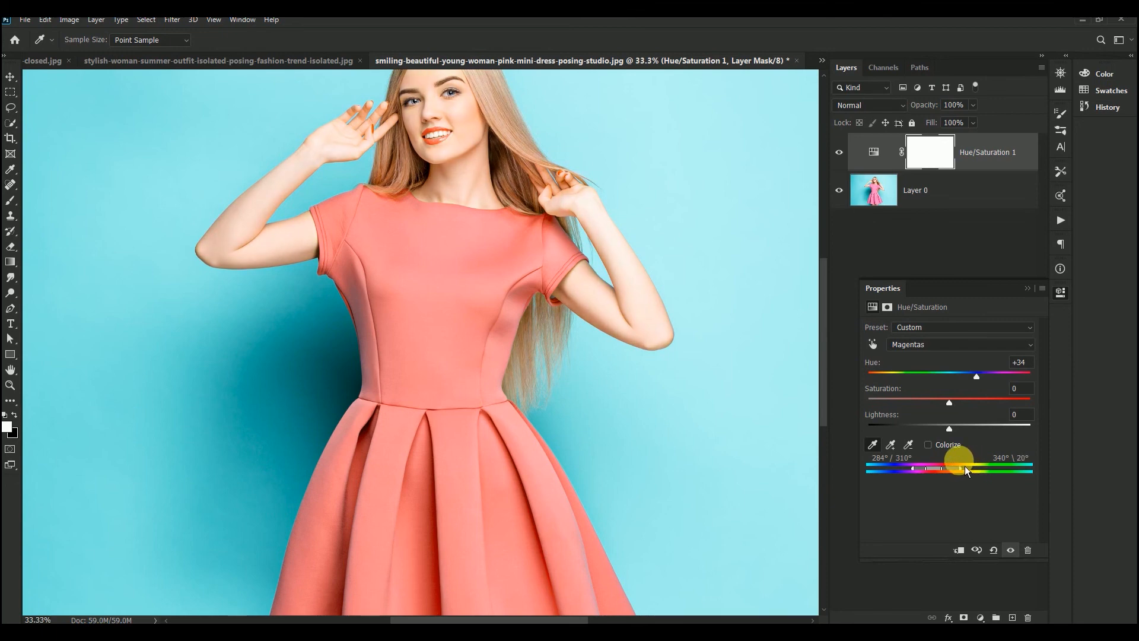
# - Collapse the adjustment's settings and toggle the Hue/Saturation 1 layer to compare the dress before and after
pyautogui.click(1027, 289)
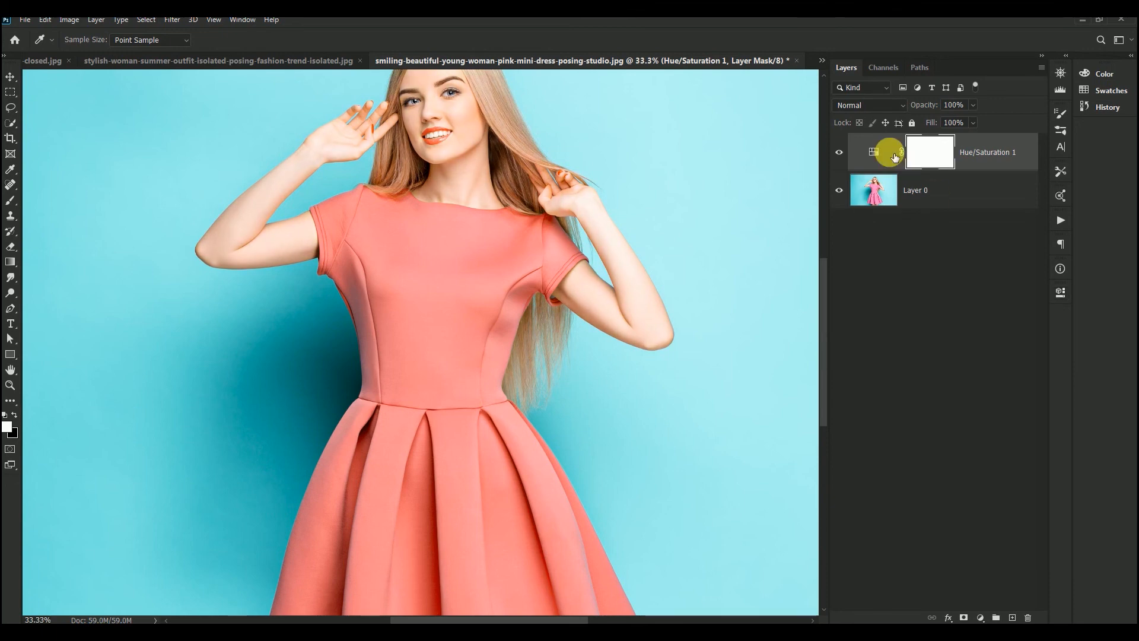
pyautogui.click(839, 152)
pyautogui.click(838, 152)
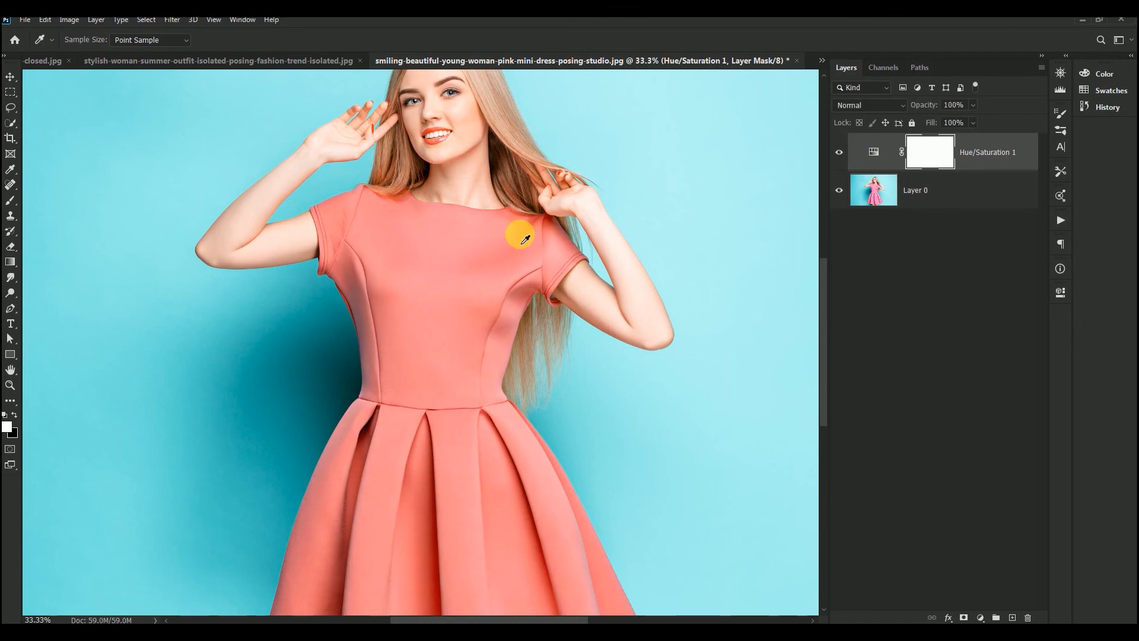
# - Paint black over the lips on the Hue/Saturation mask with the Brush tool to restore their original pink
pyautogui.scroll(3, 439, 297)
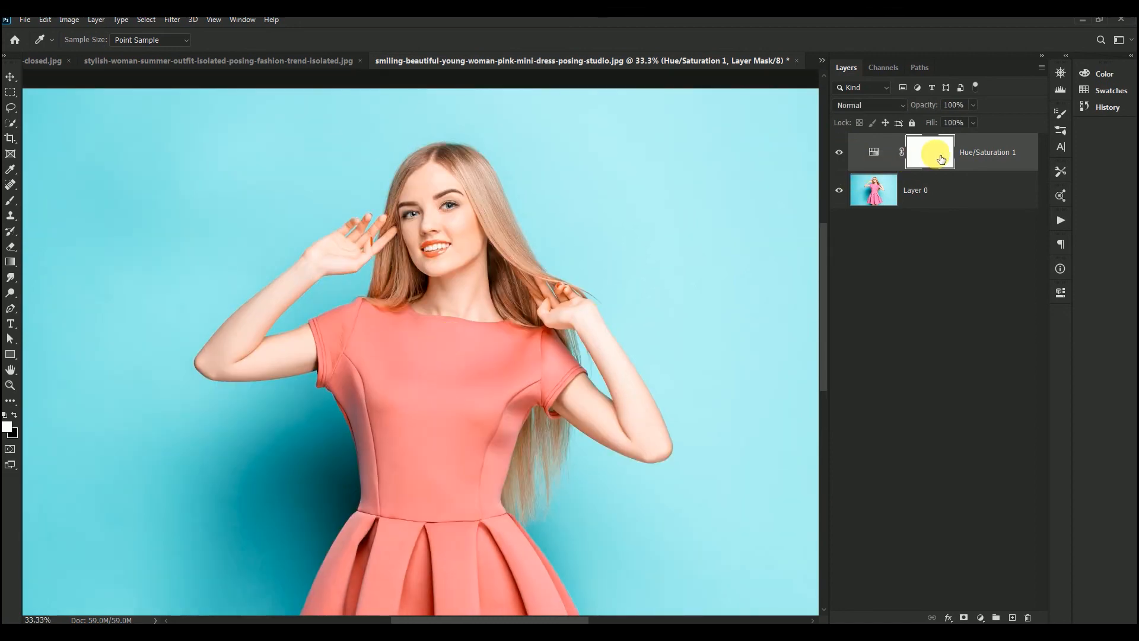
pyautogui.click(11, 202)
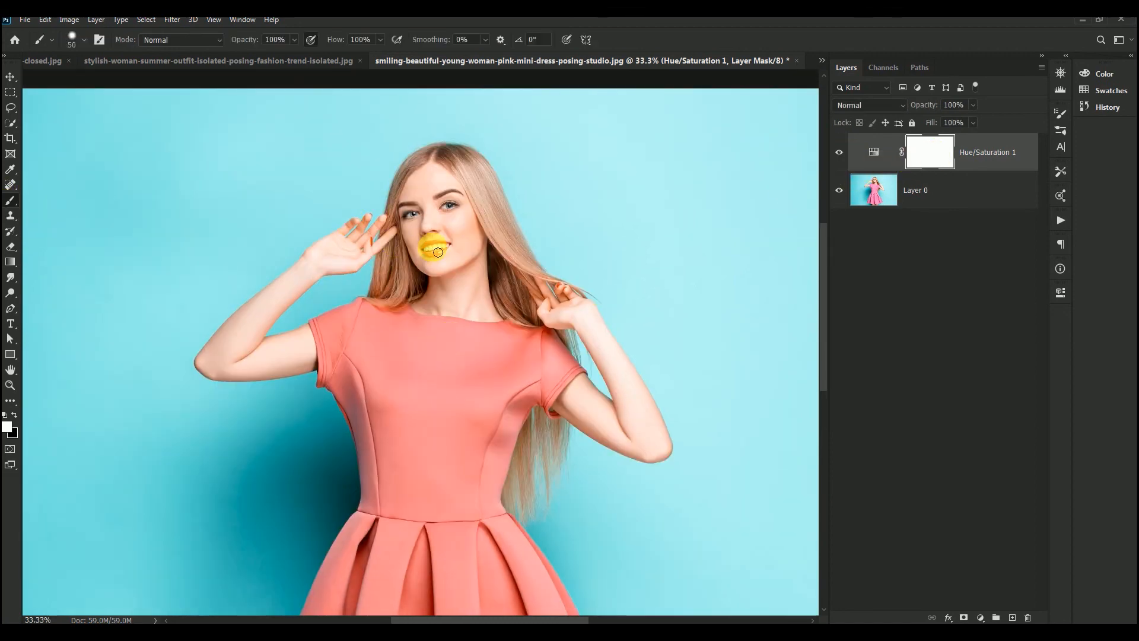
pyautogui.press('x')
pyautogui.moveTo(445, 259)
pyautogui.mouseDown()
pyautogui.moveTo(414, 249)
pyautogui.moveTo(449, 255)
pyautogui.moveTo(441, 241)
pyautogui.mouseUp()
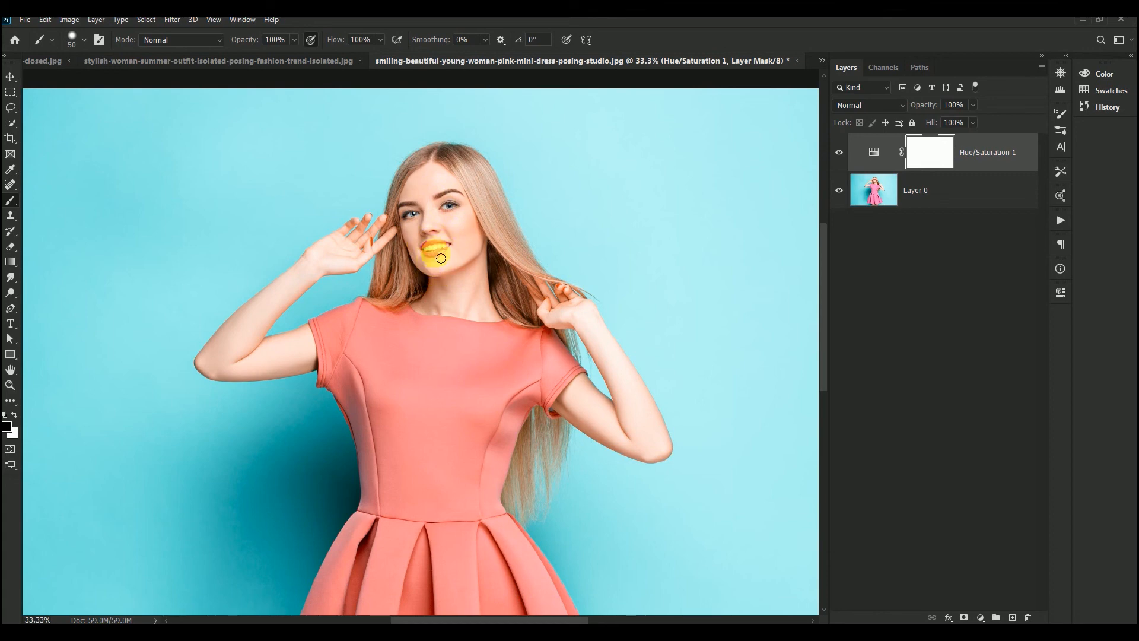
# - Fit the whole photo in view and toggle the Hue/Saturation 1 layer to compare the coral dress with the original
pyautogui.hotkey('ctrl', '0')
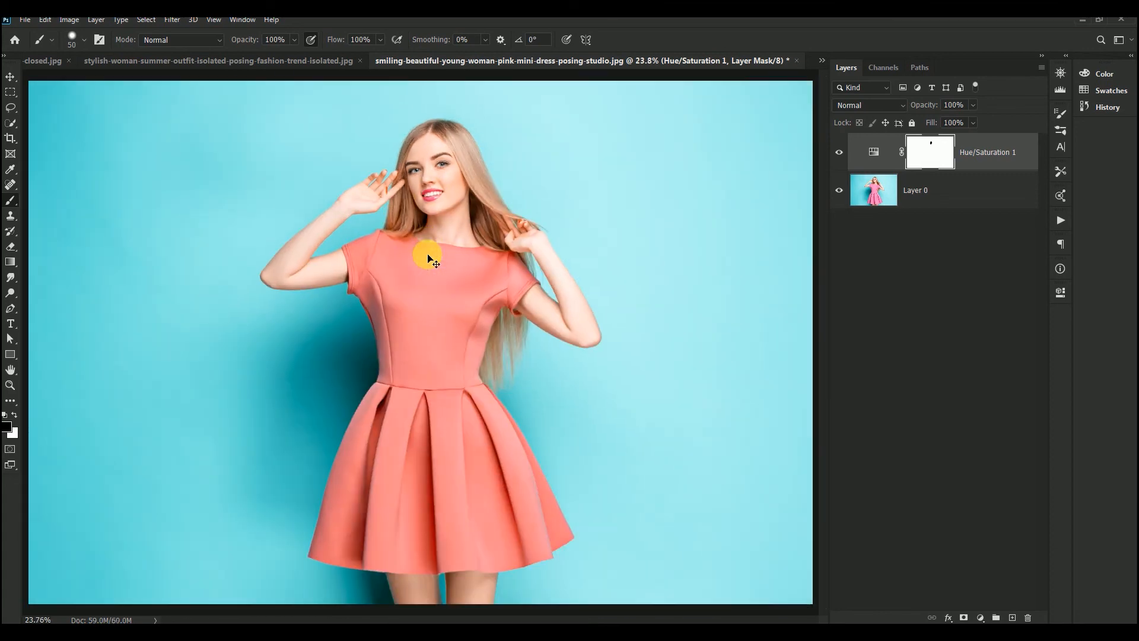
pyautogui.click(838, 152)
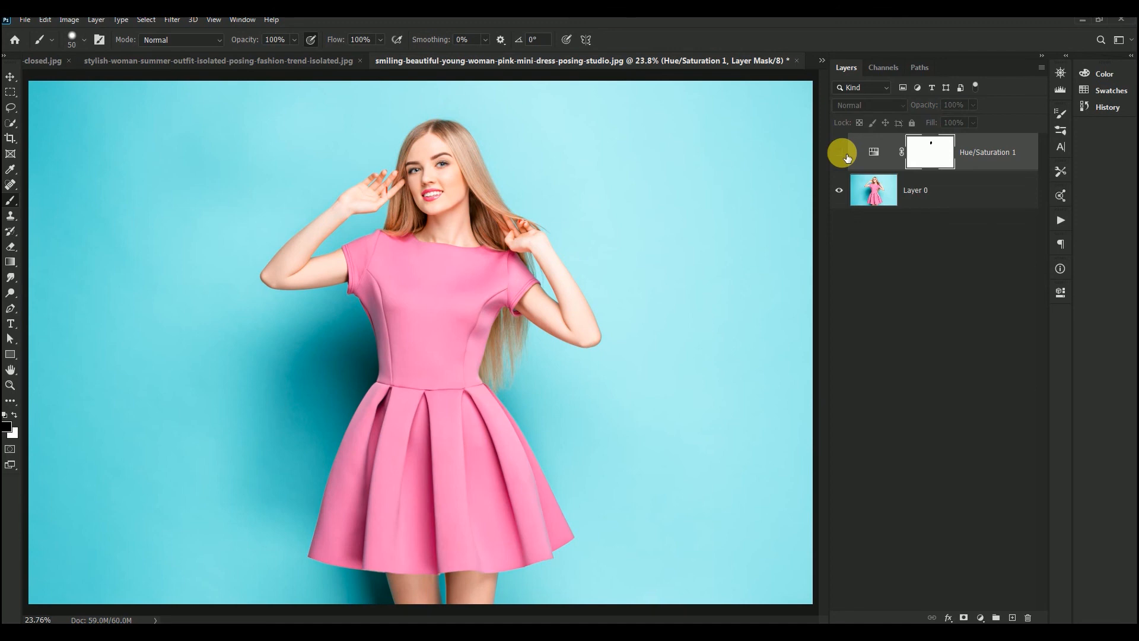
pyautogui.click(847, 157)
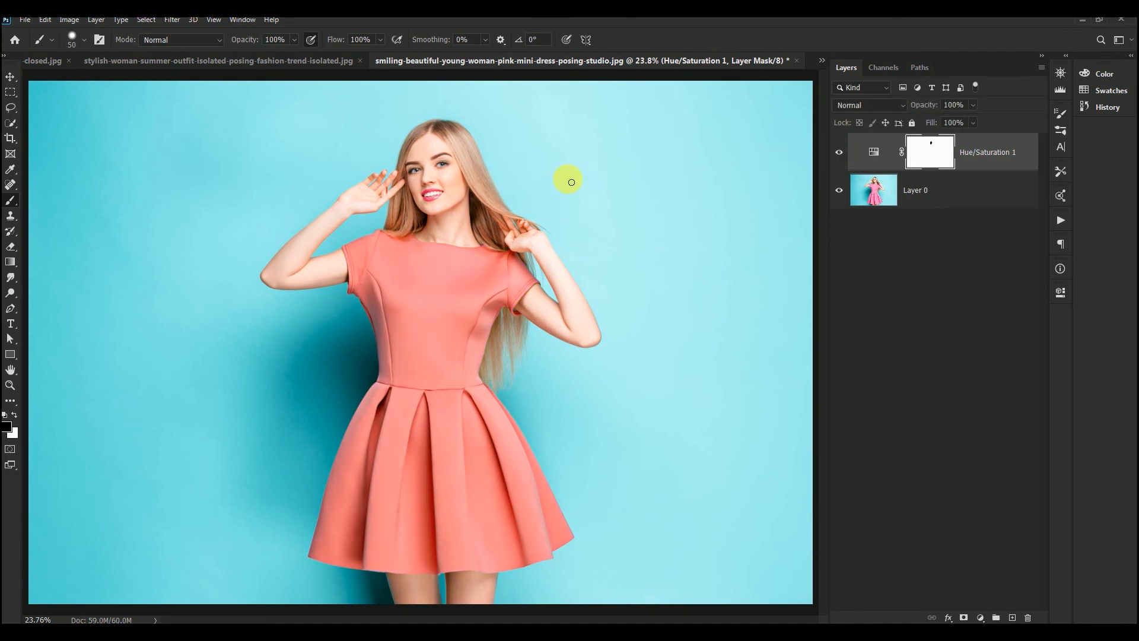